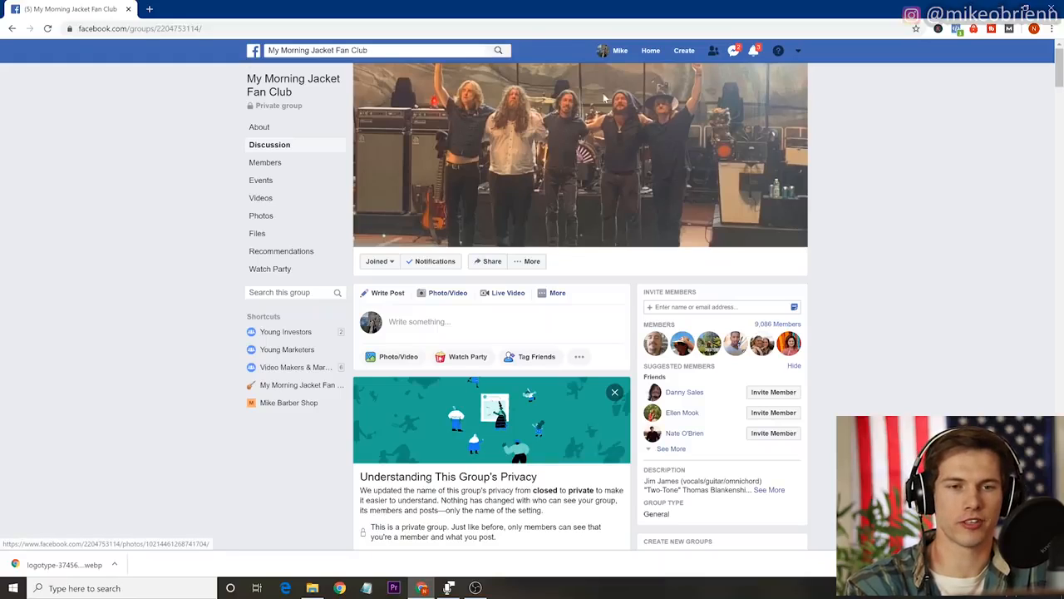
Start creating a Business or Brand page and name it MIKES BARBER SHOP.
click(686, 52)
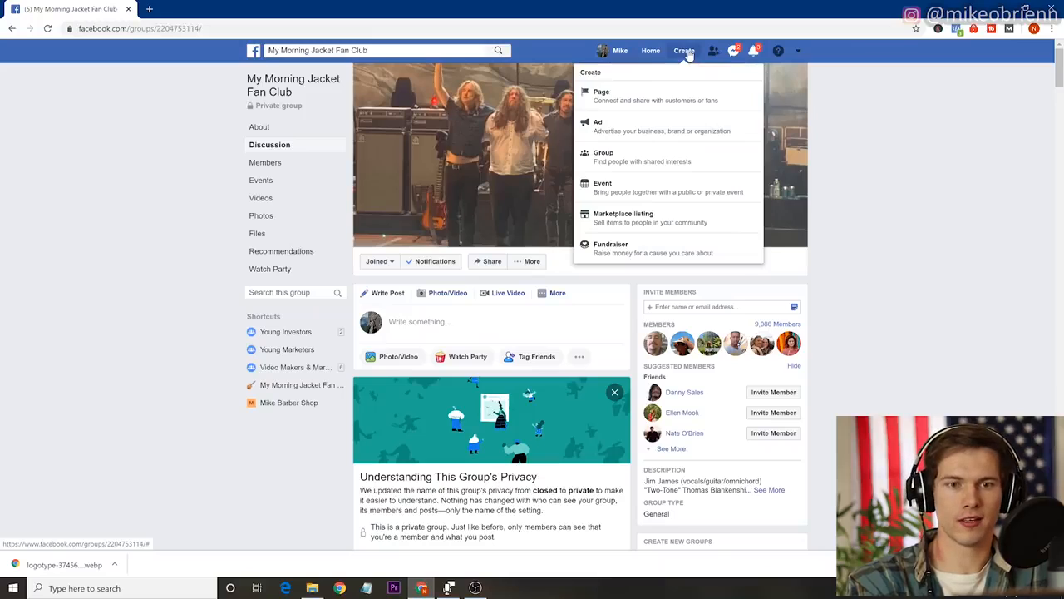
click(618, 98)
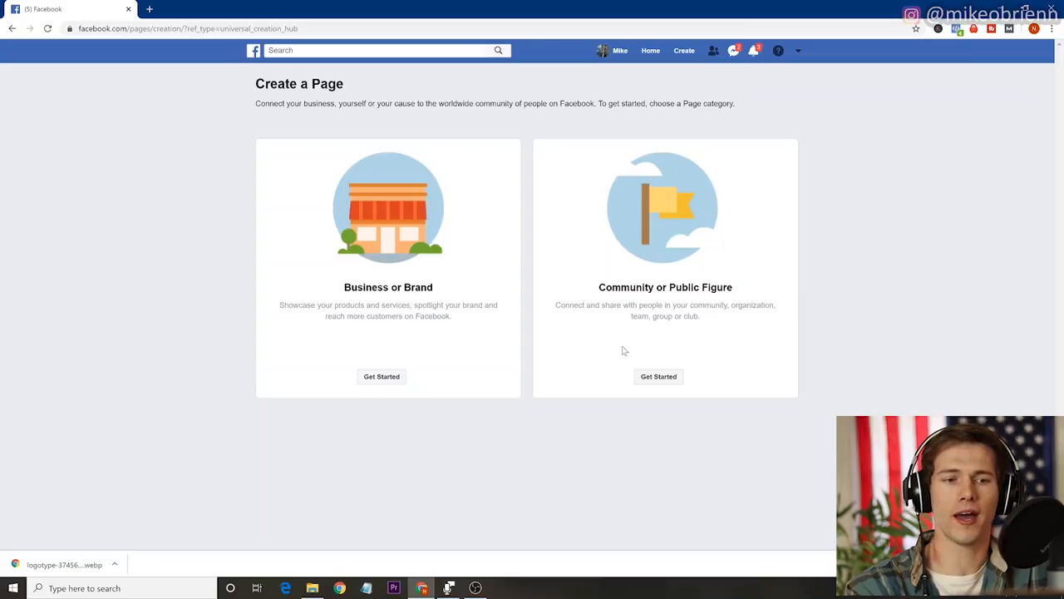
click(380, 378)
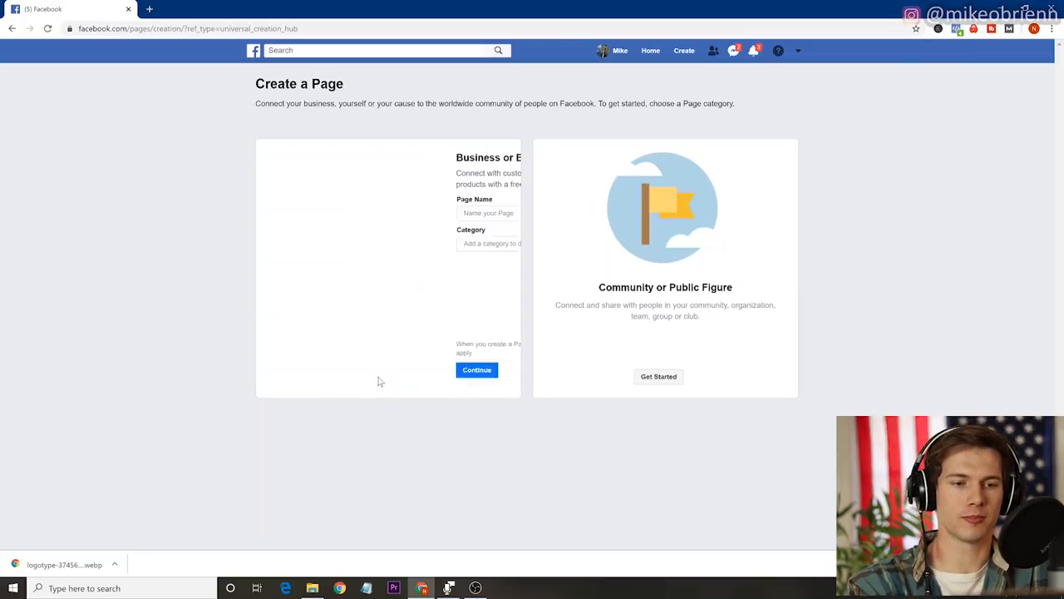
click(297, 216)
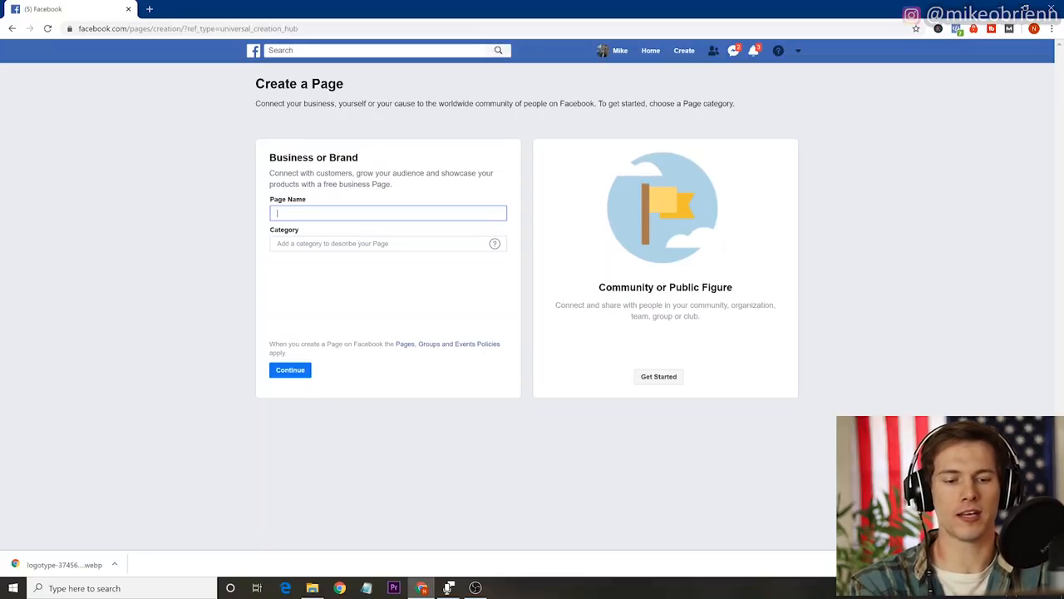
text(mike)
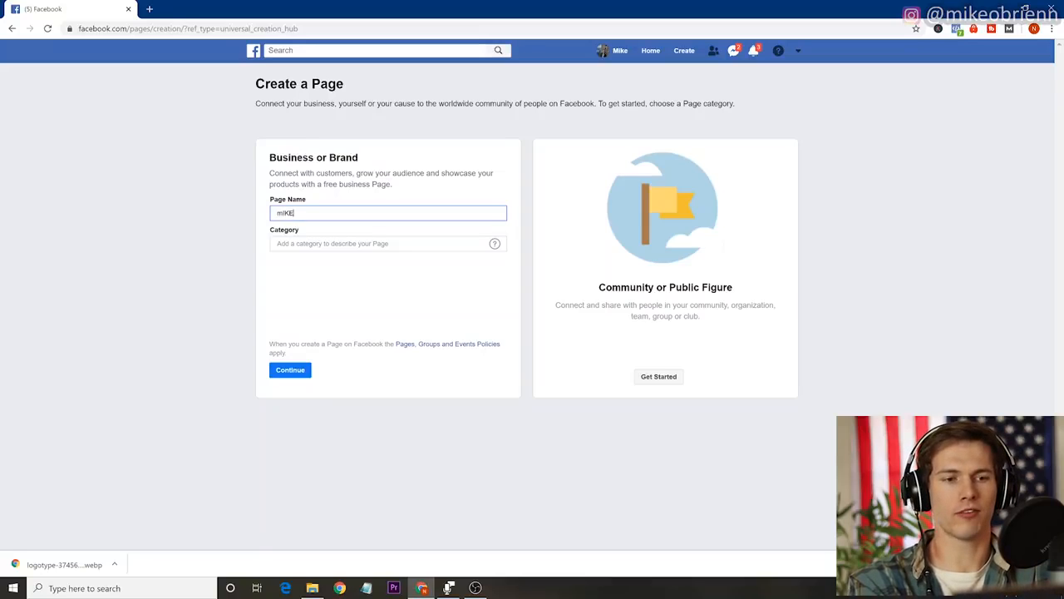
key(BackSpace)
key(BackSpace)
key(BackSpace)
key(BackSpace)
text(MIKES BARN)
key(BackSpace)
text(BER SHOP)
Set the new page's category to Barber Shop.
key(Tab)
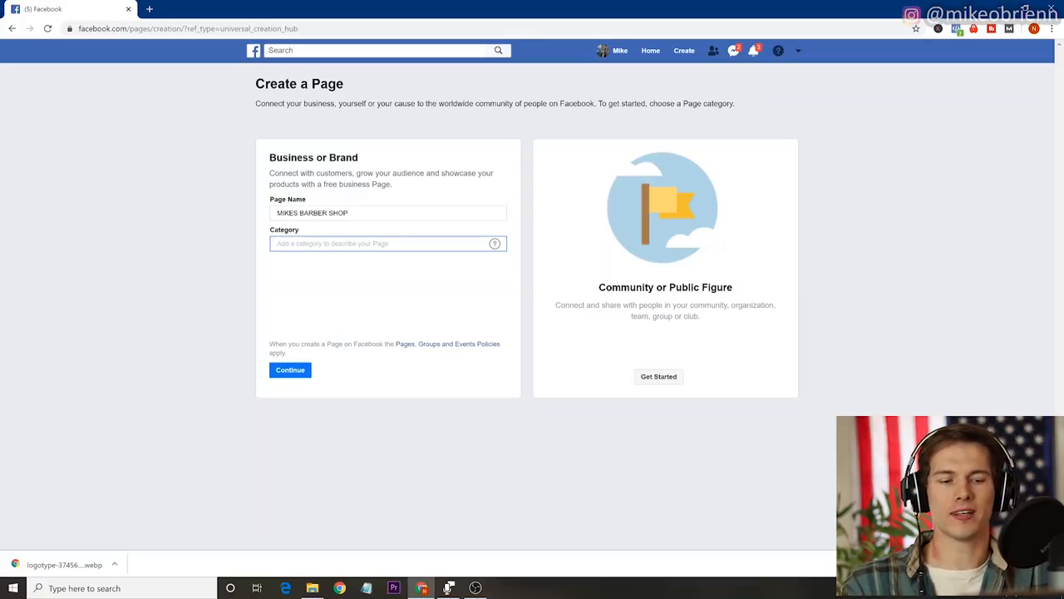
text(BARBER)
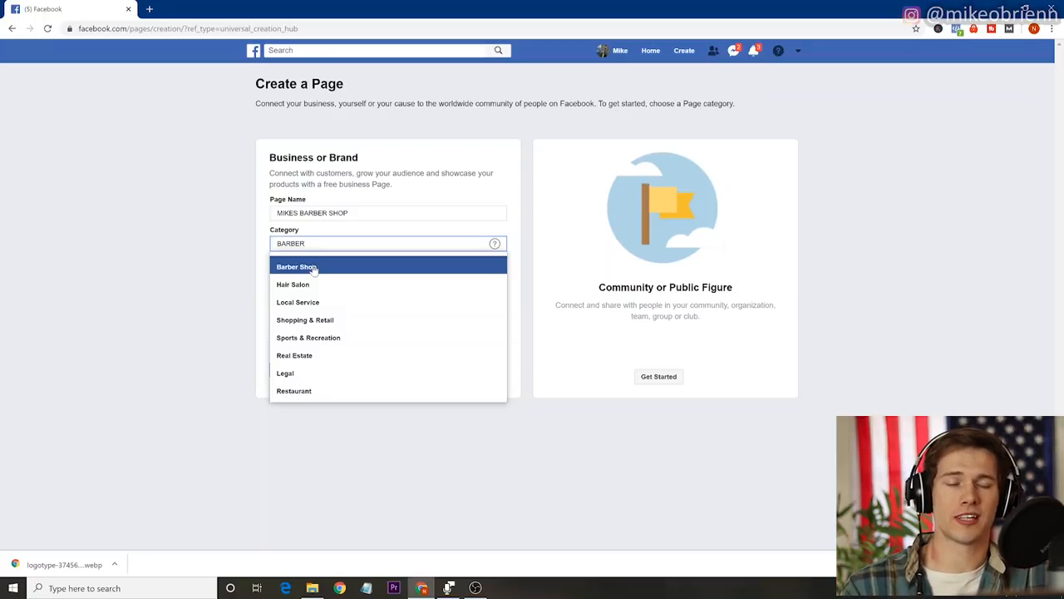
click(313, 268)
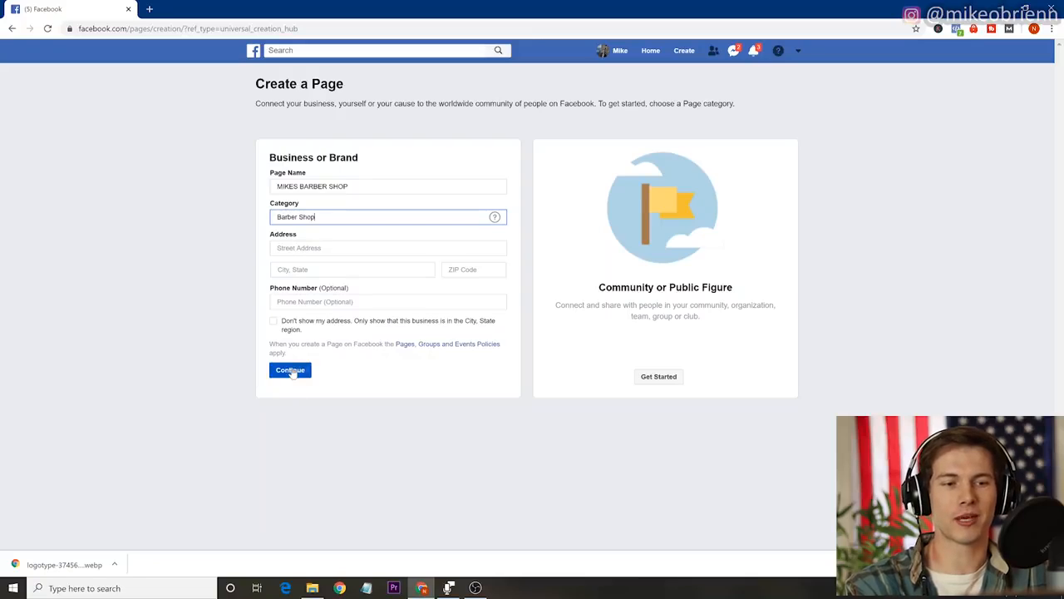
Fill in the business's street address with its city and state, and submit the page details.
click(306, 248)
text(123 )
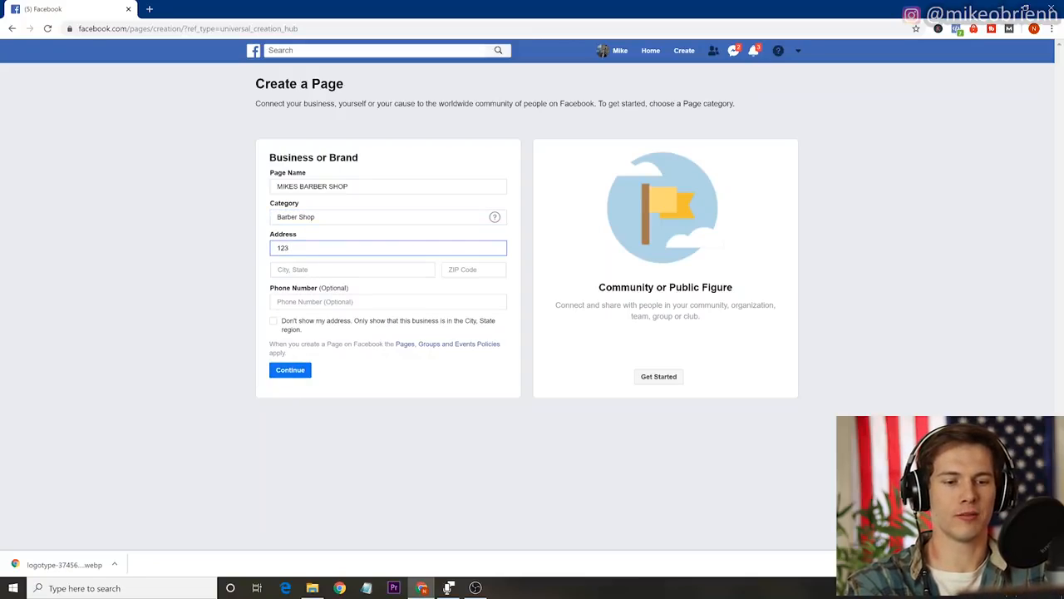
text(NAR)
key(BackSpace)
key(BackSpace)
key(BackSpace)
text(BROAD STREET)
key(Tab)
text(PH)
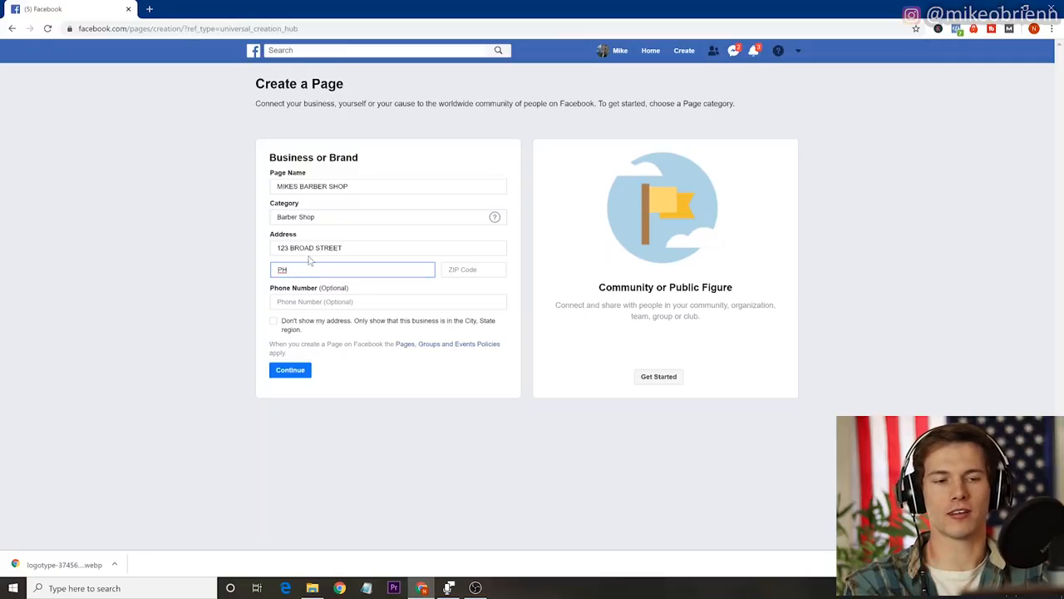
text(IL)
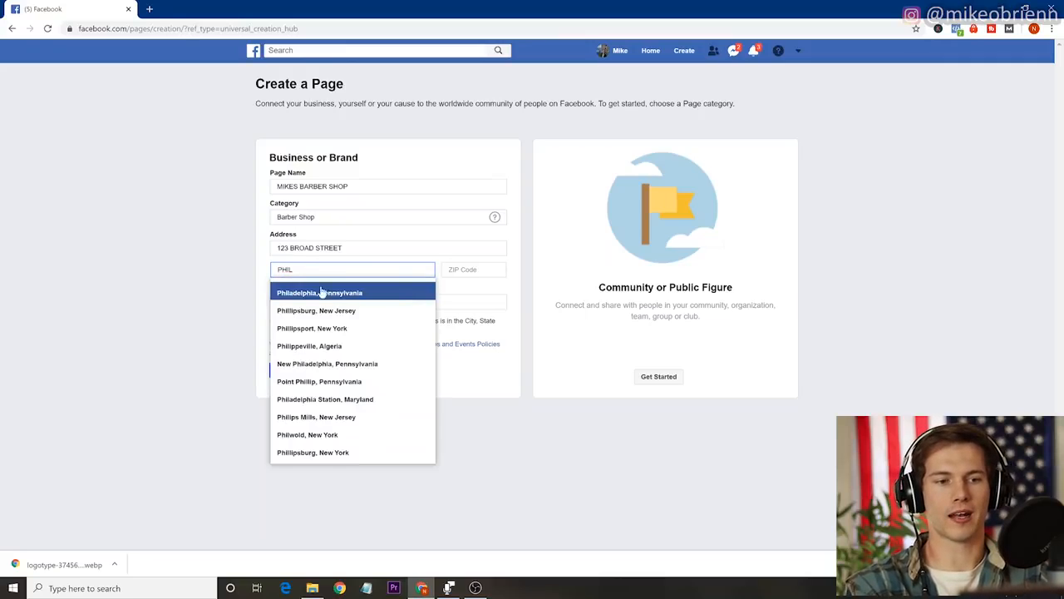
click(324, 290)
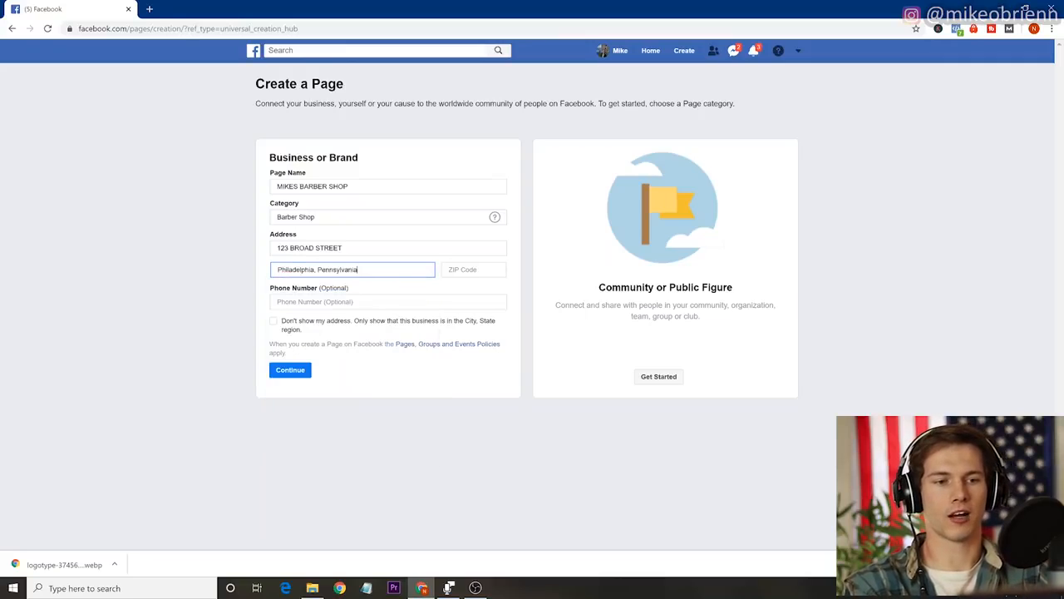
click(290, 371)
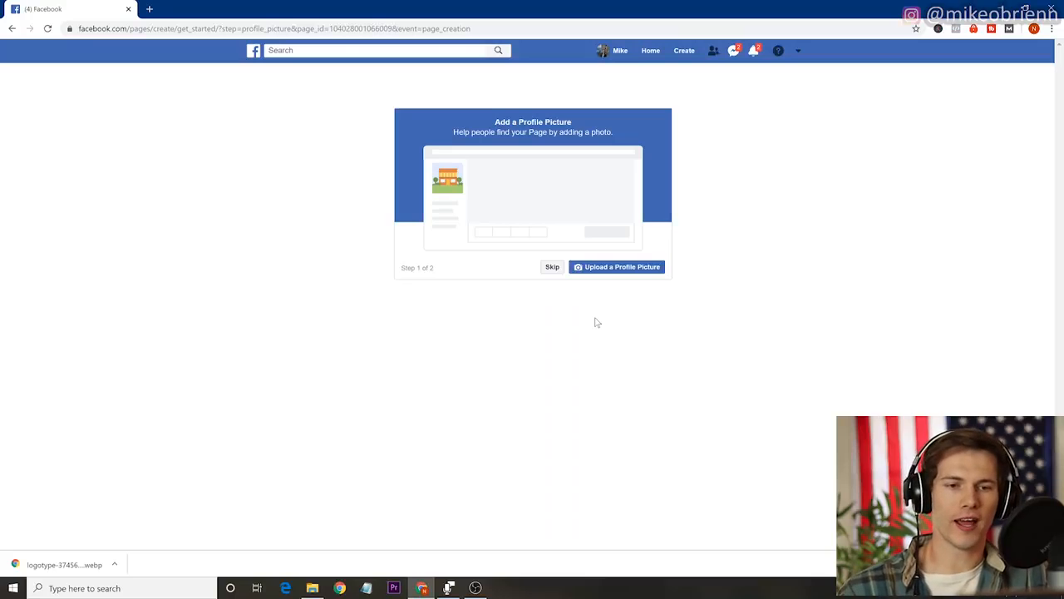
Upload logotype-3745683_960_720 as the page's profile picture and Thumbnails7 as its cover photo.
click(594, 266)
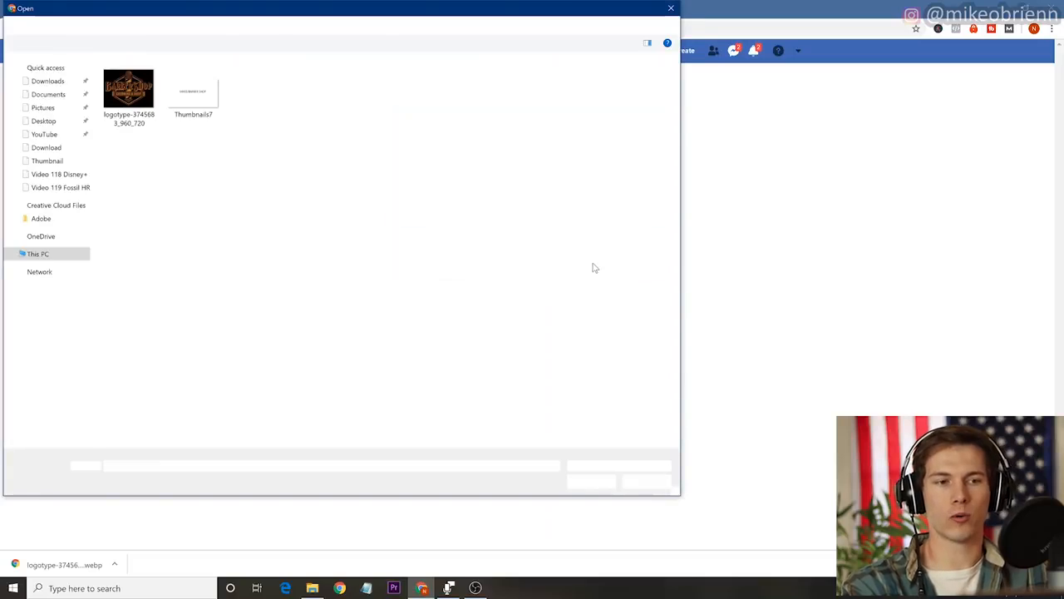
double_click(128, 93)
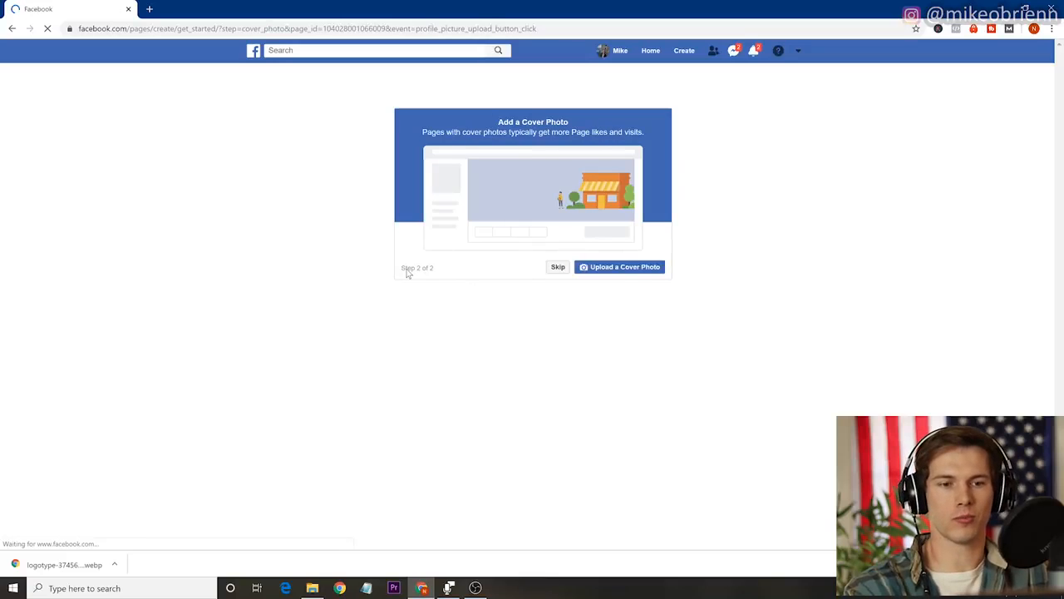
click(618, 276)
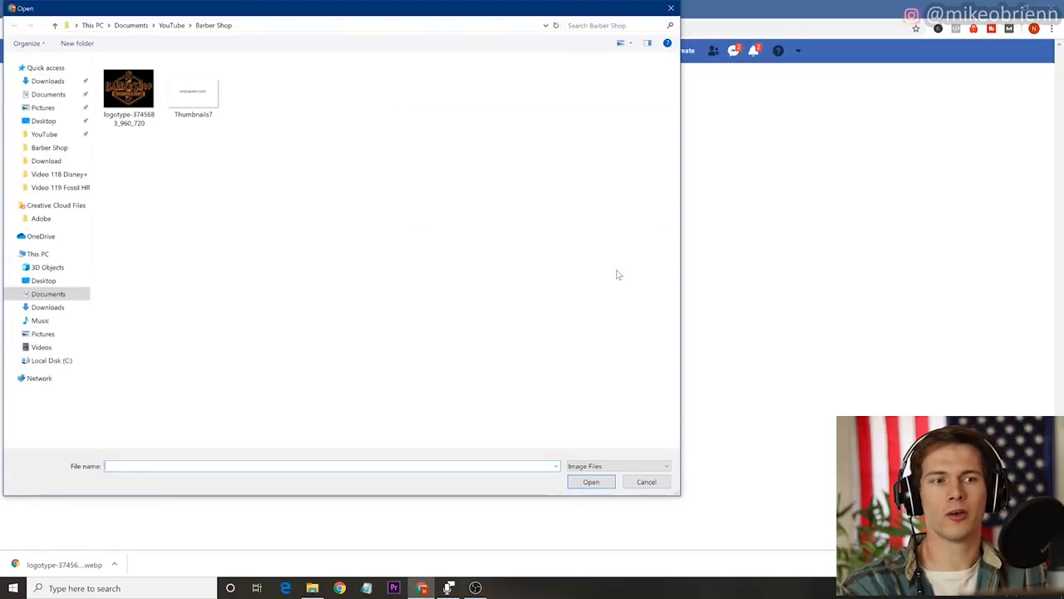
click(198, 96)
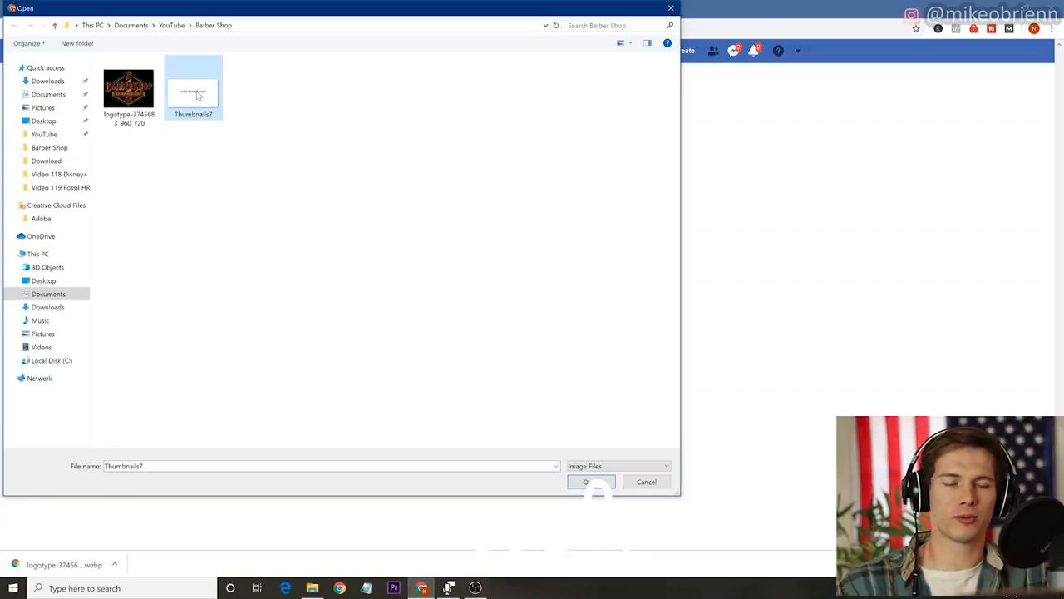
double_click(198, 96)
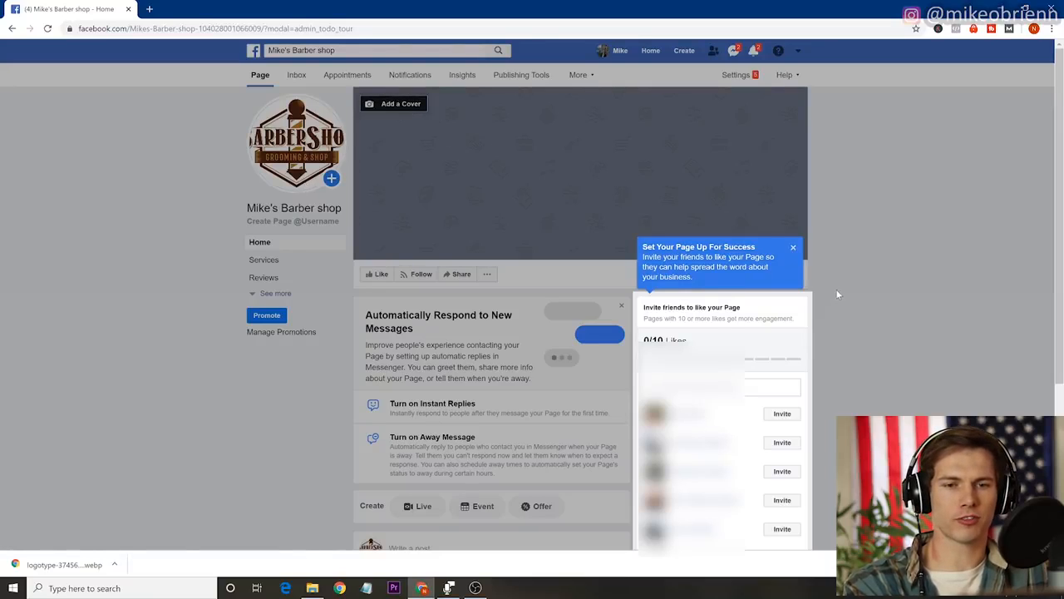
Dismiss the page setup tip and choose Book Now as the page's action button.
click(793, 247)
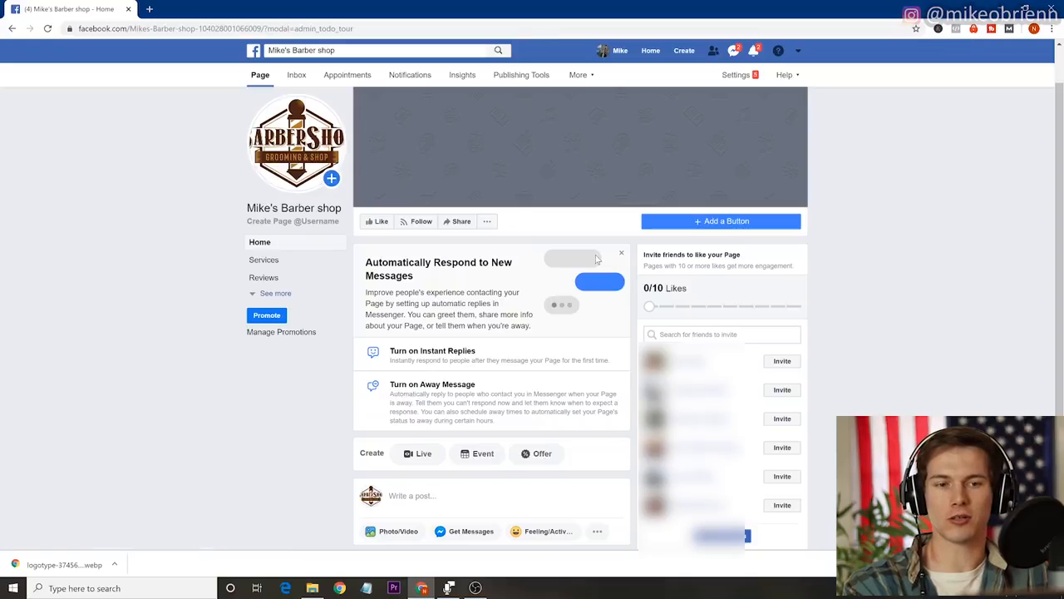
click(699, 223)
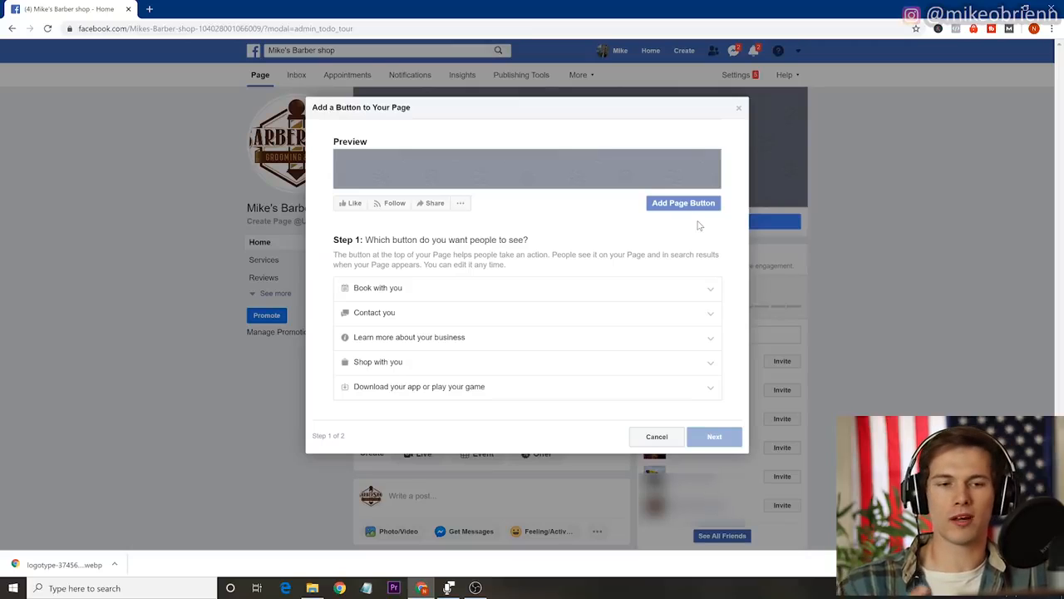
click(493, 290)
click(349, 304)
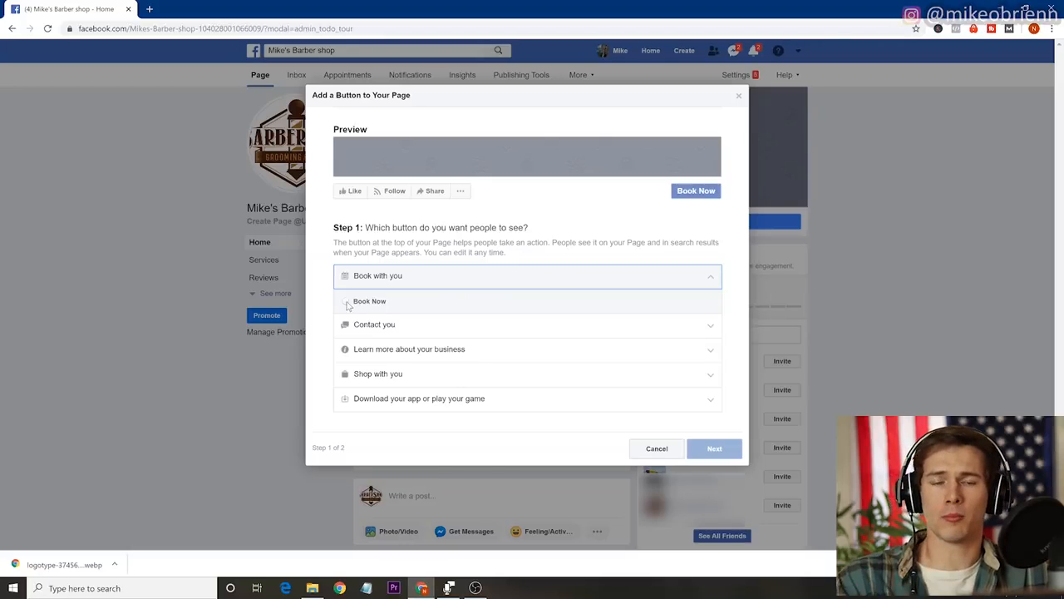
click(348, 304)
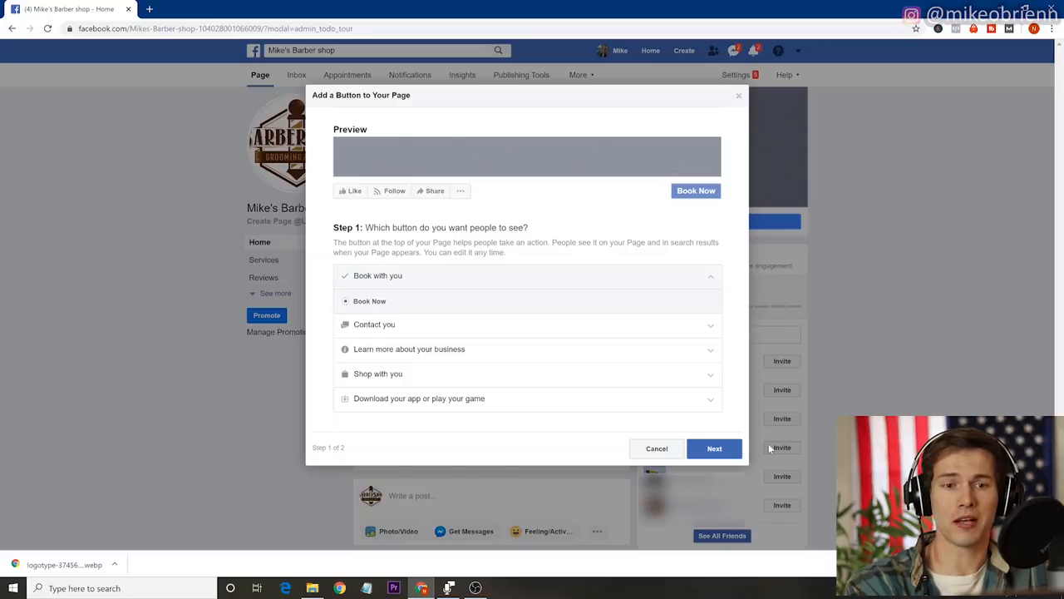
click(709, 453)
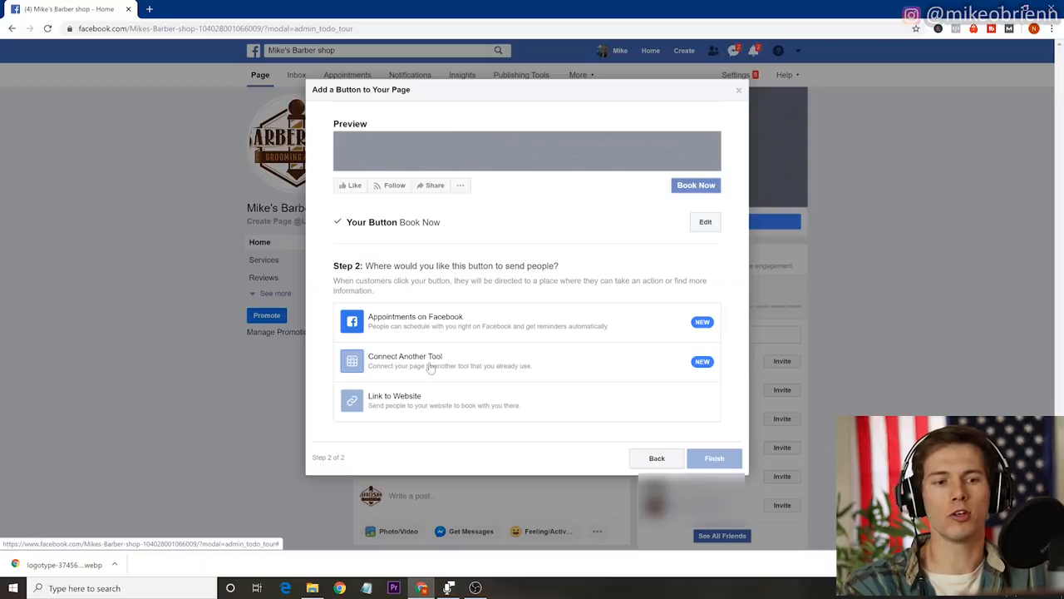
click(416, 401)
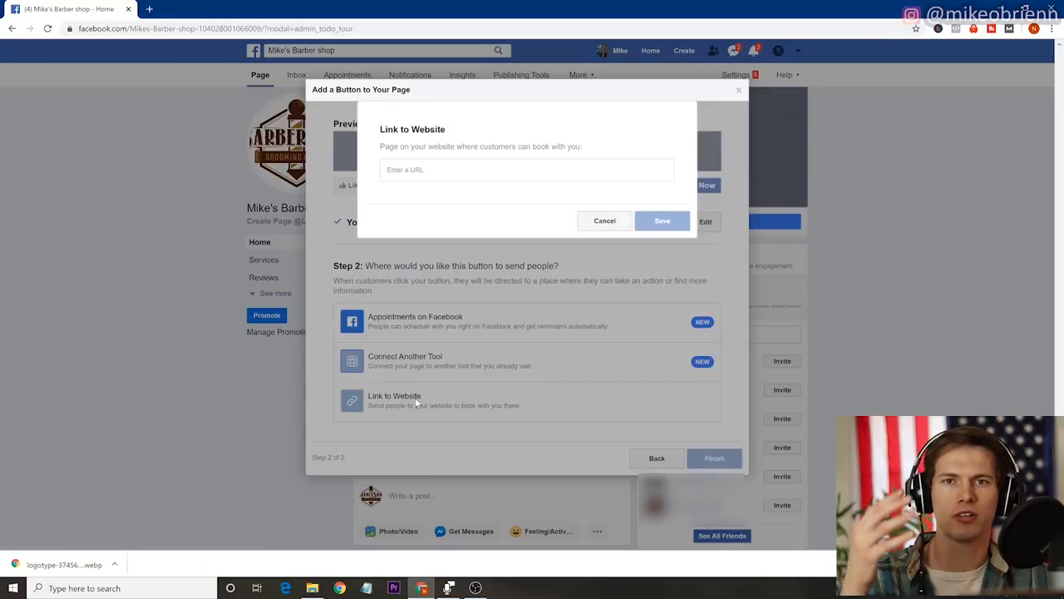
click(414, 176)
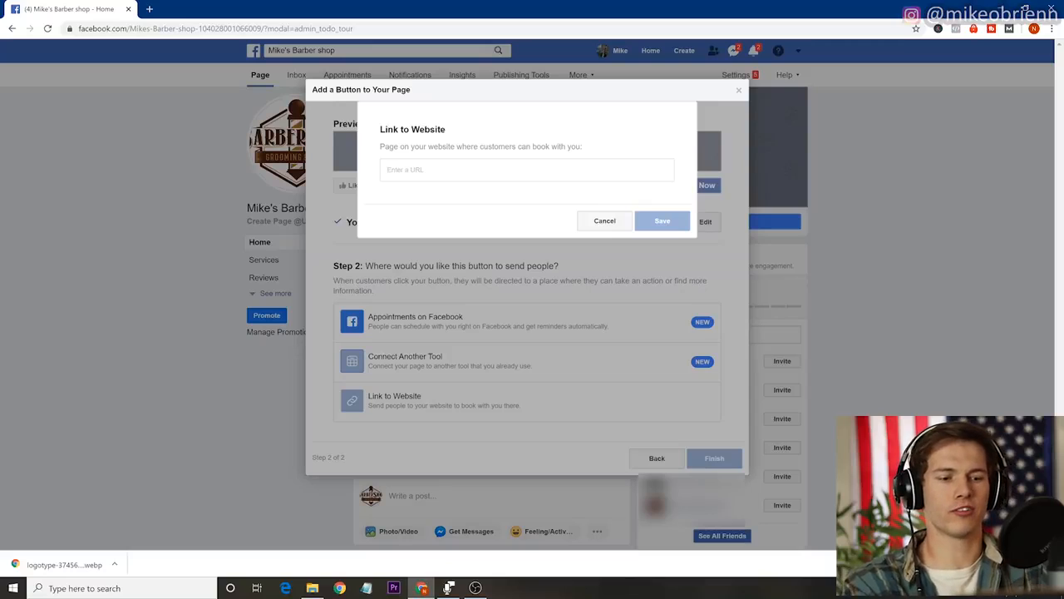
text(www.santrelmedia.com)
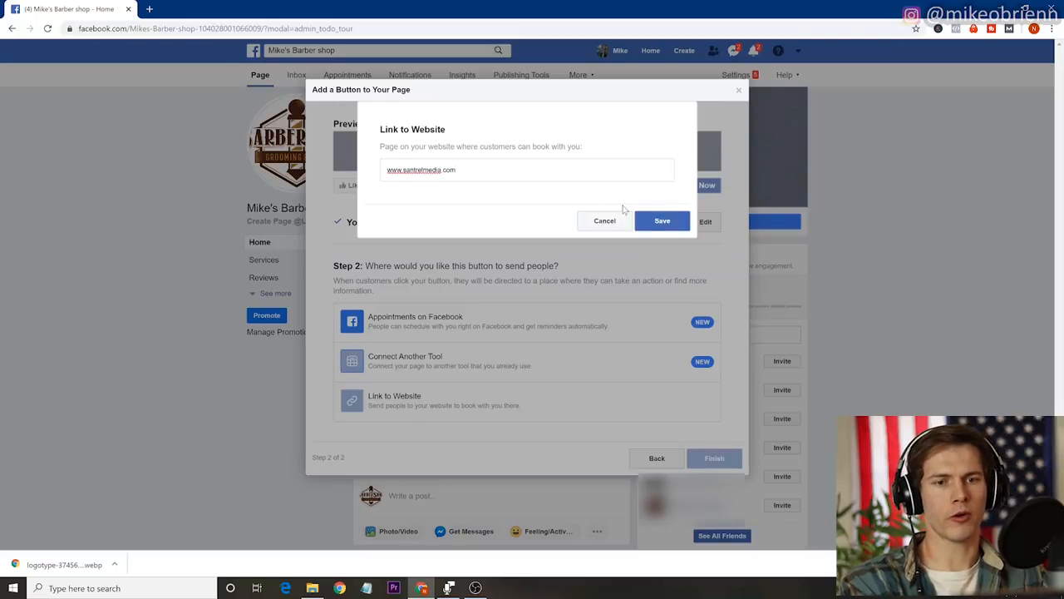
click(661, 221)
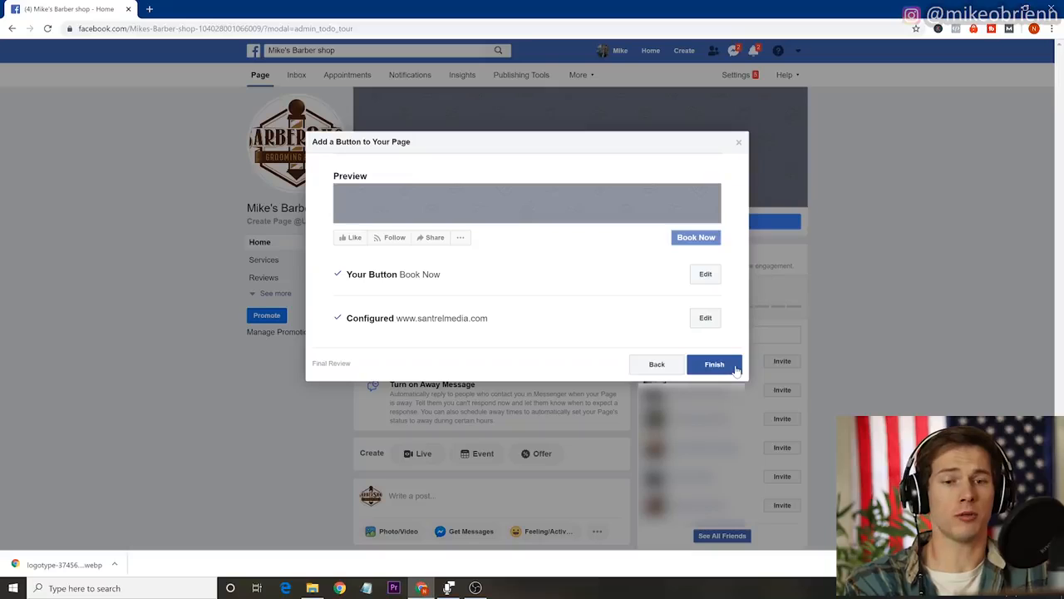
click(714, 365)
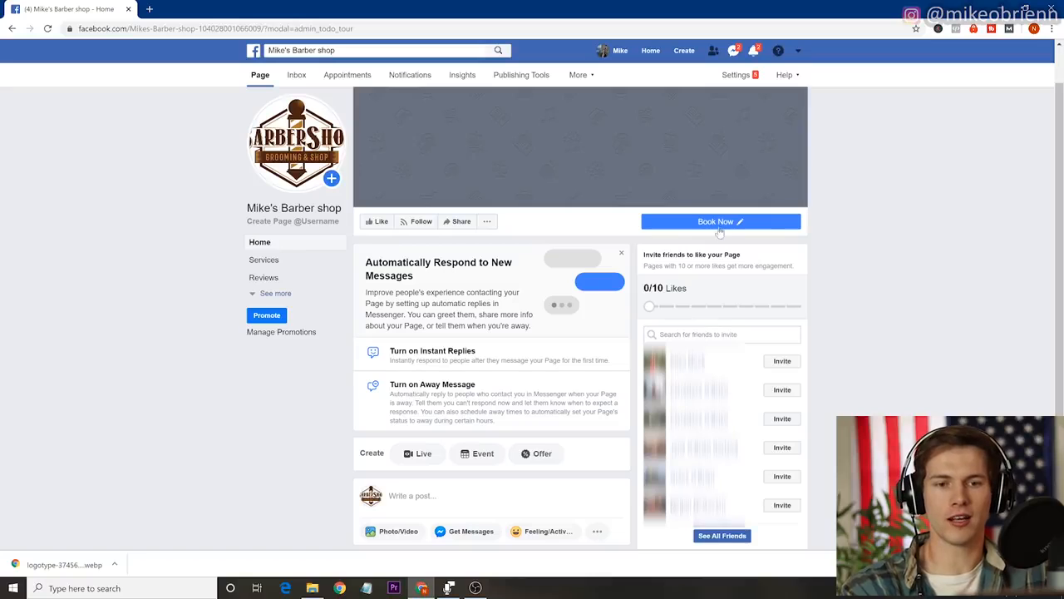
Test the Book Now button's link and close the website it opens.
mouse_move(713, 226)
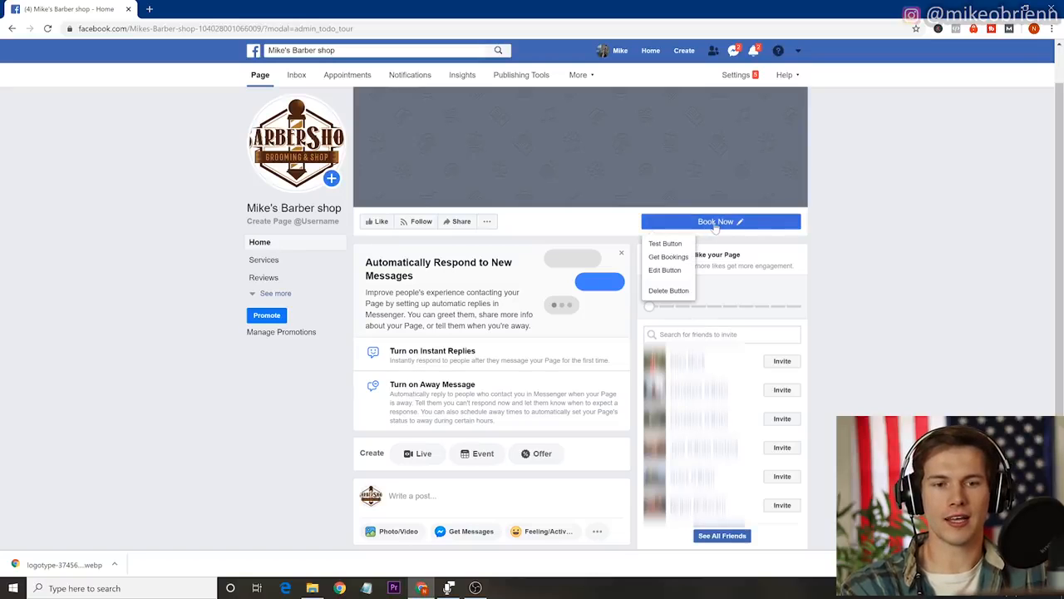
click(670, 246)
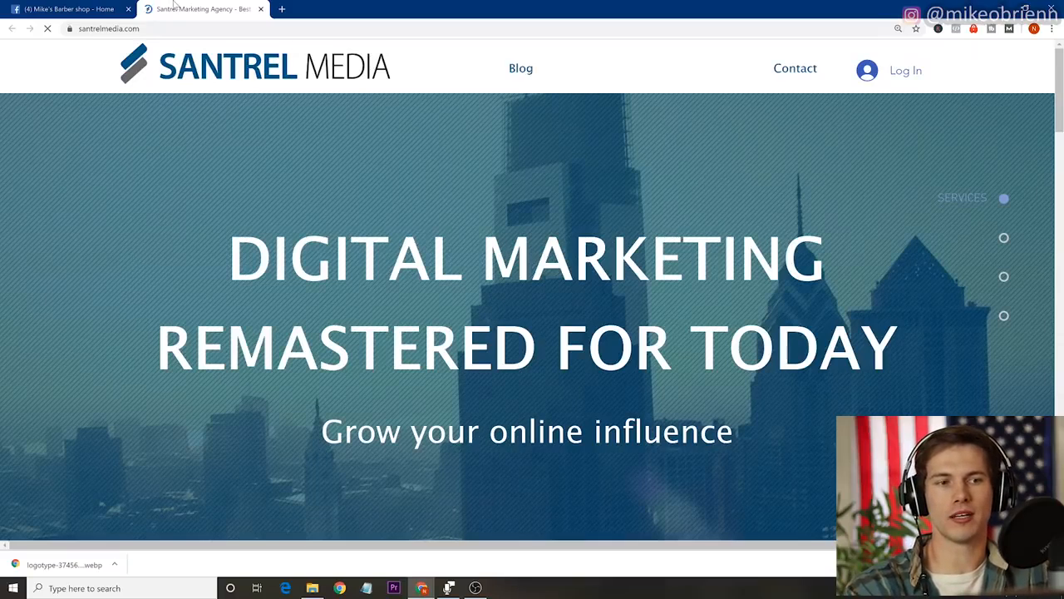
click(262, 9)
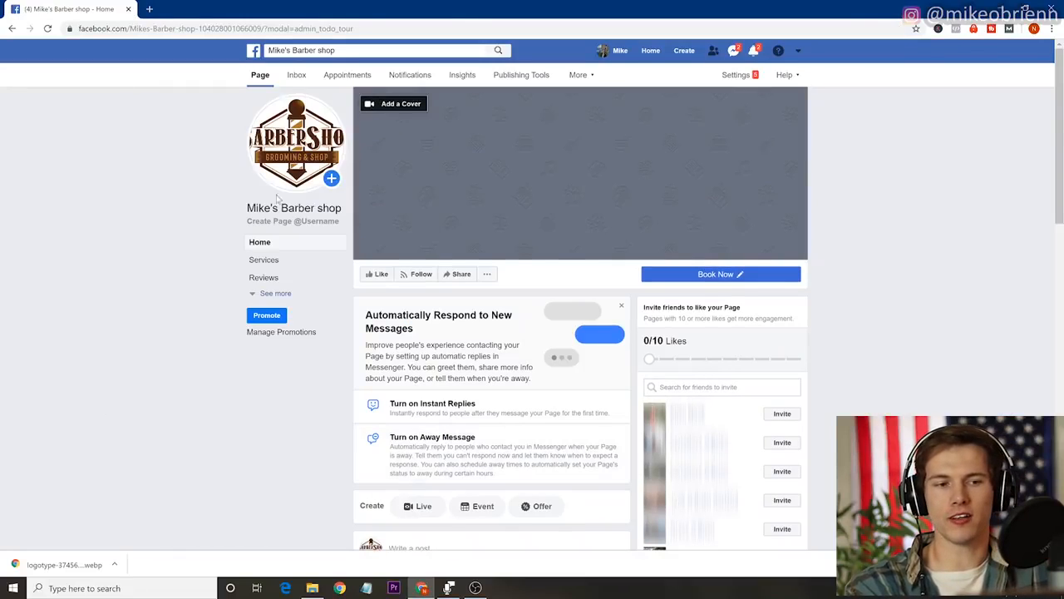
Show the page's full list of sections, and open the page settings to review the General options.
click(254, 298)
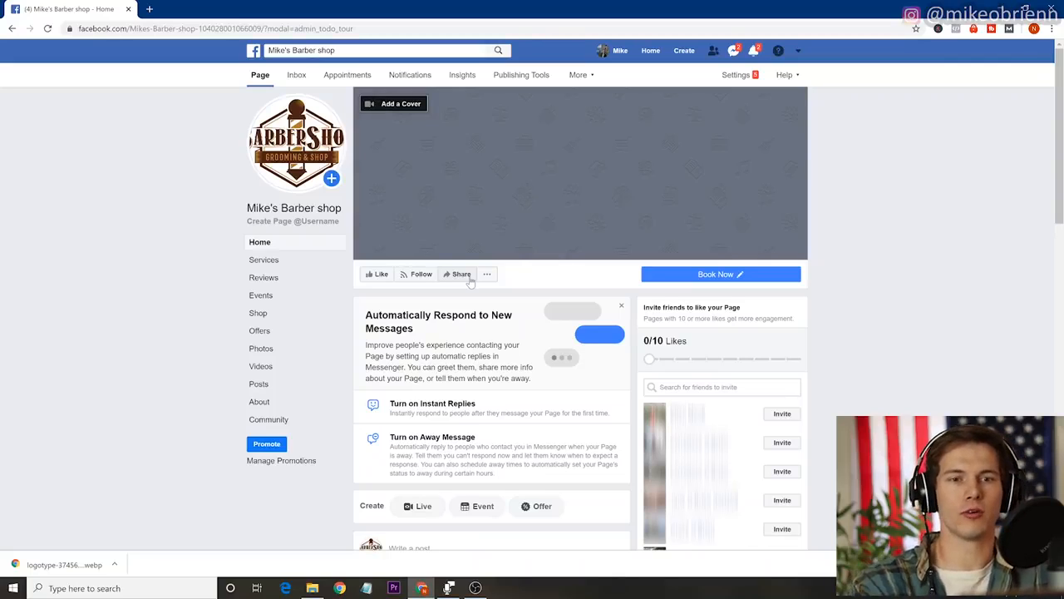
click(742, 77)
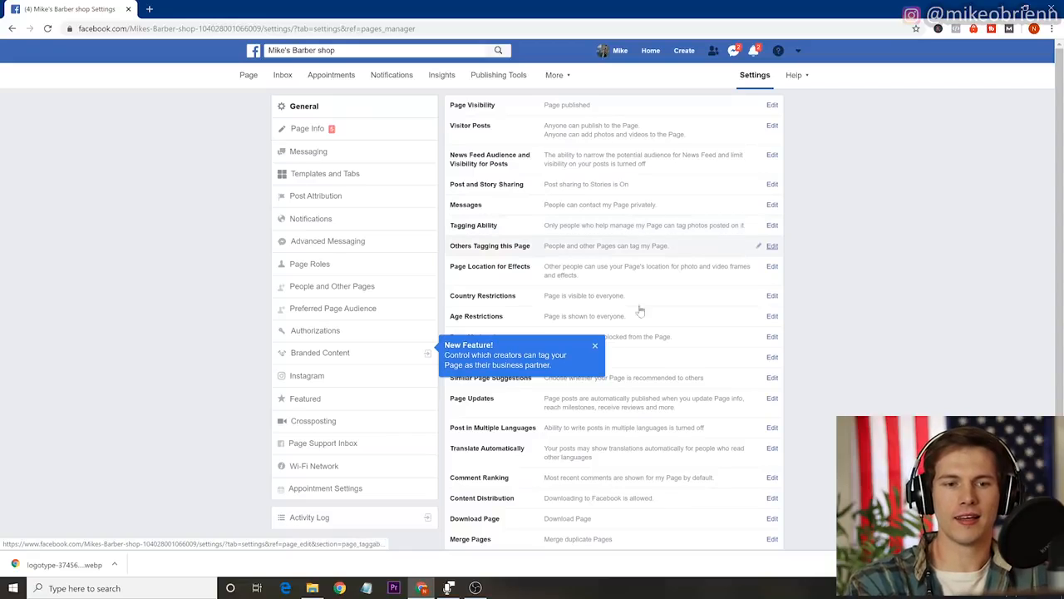
click(595, 348)
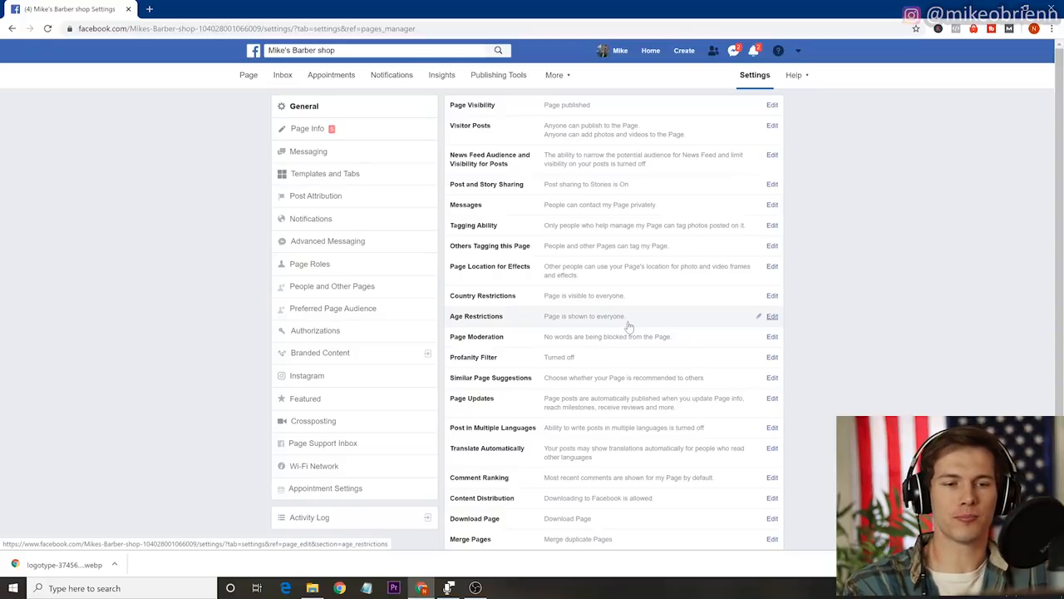
scroll(643, 400, down, 2)
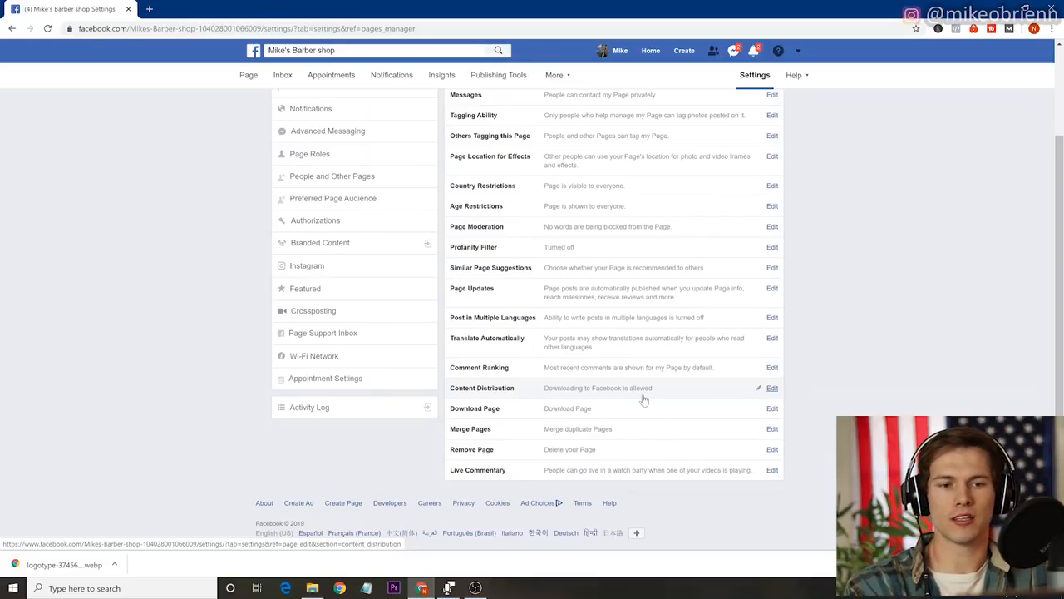
Open the Page Info settings, add Hair Salon as a second page category, and save the change.
scroll(643, 399, up, 2)
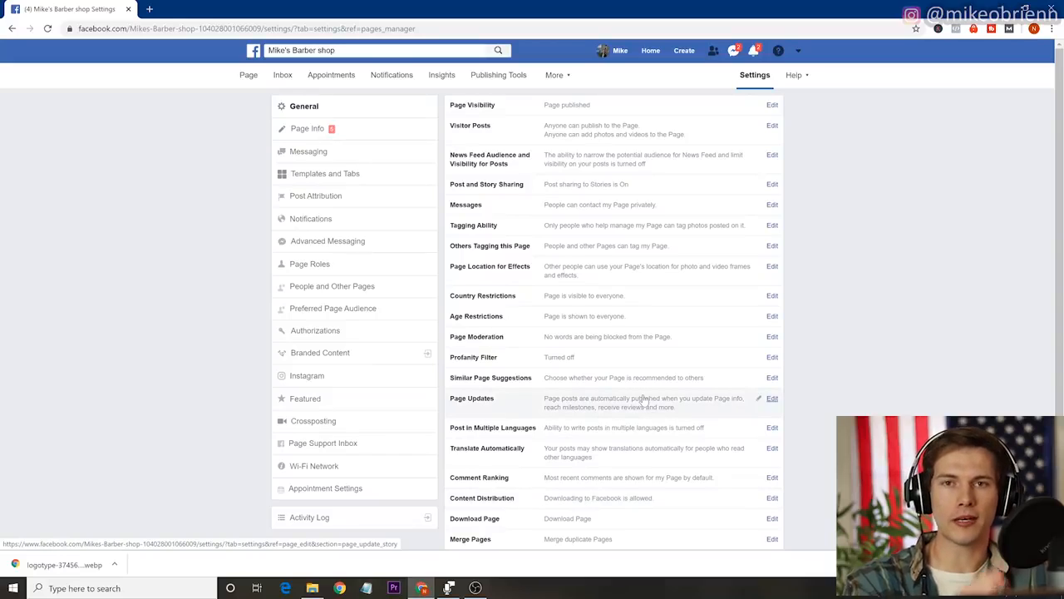
click(347, 136)
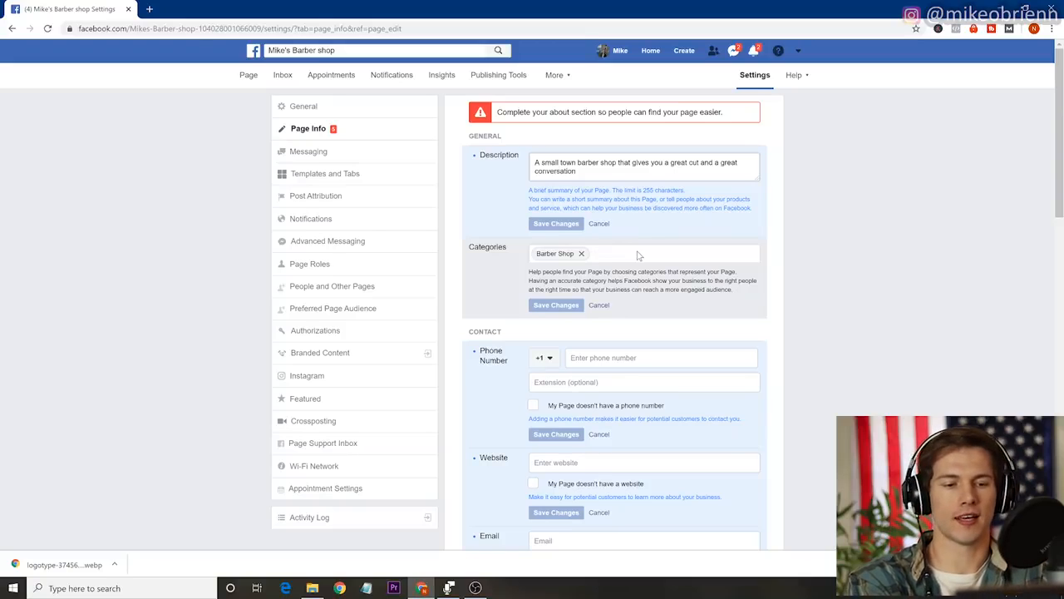
text(har)
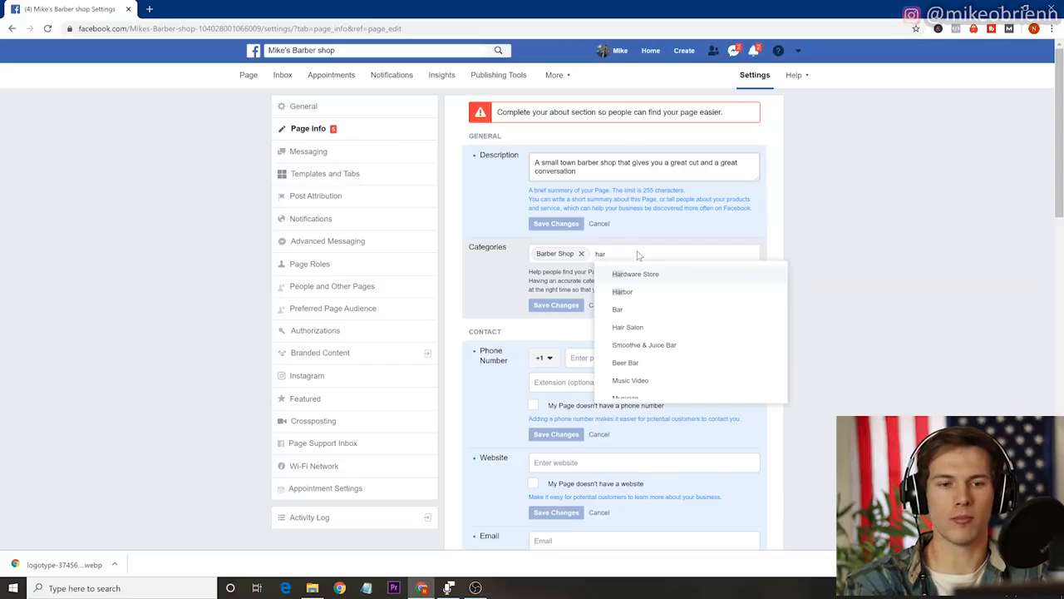
key(BackSpace)
text(ir)
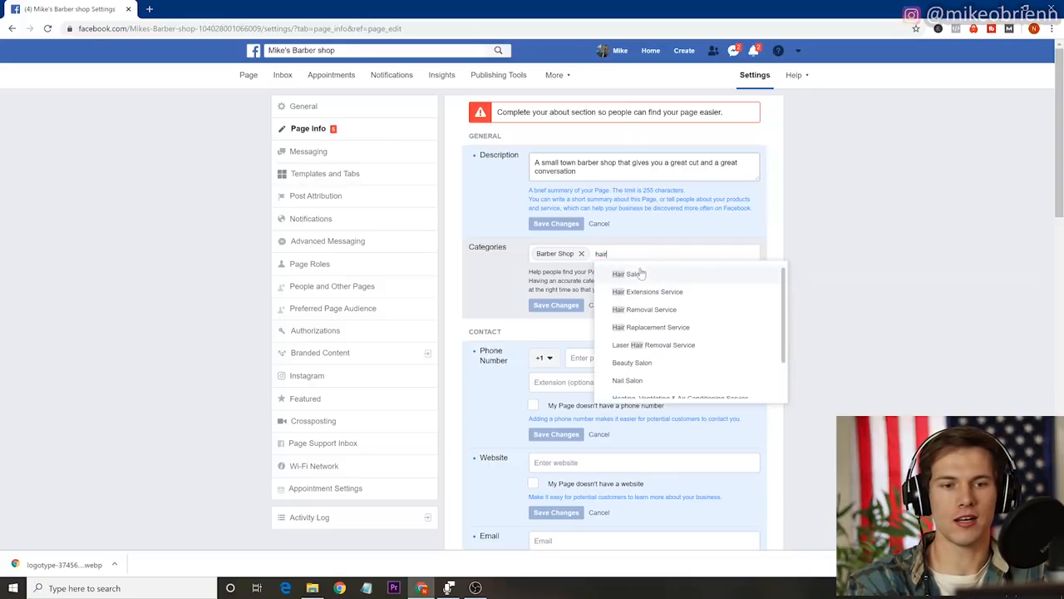
click(641, 274)
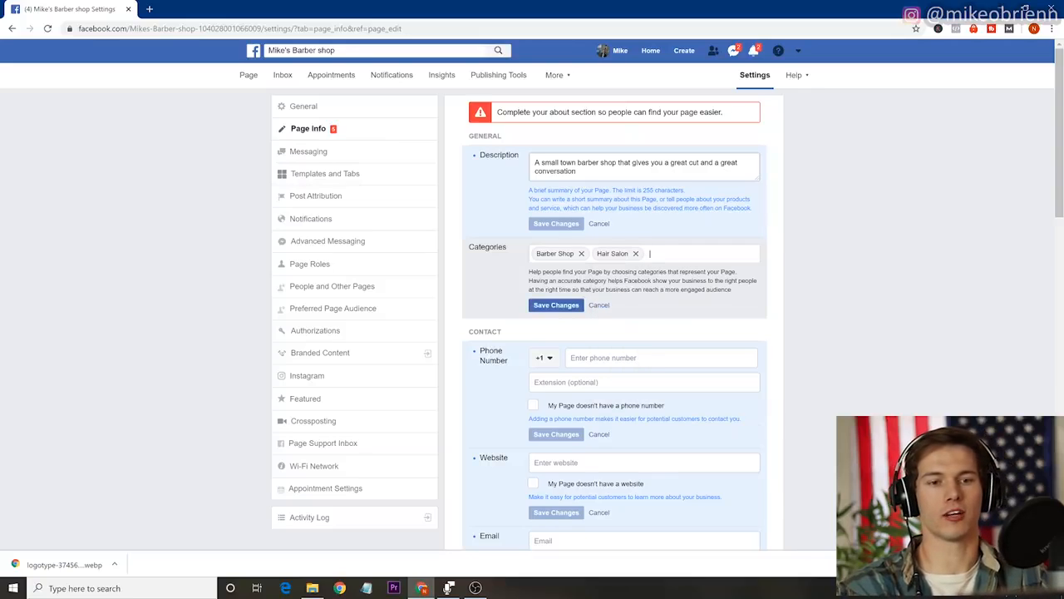
click(551, 310)
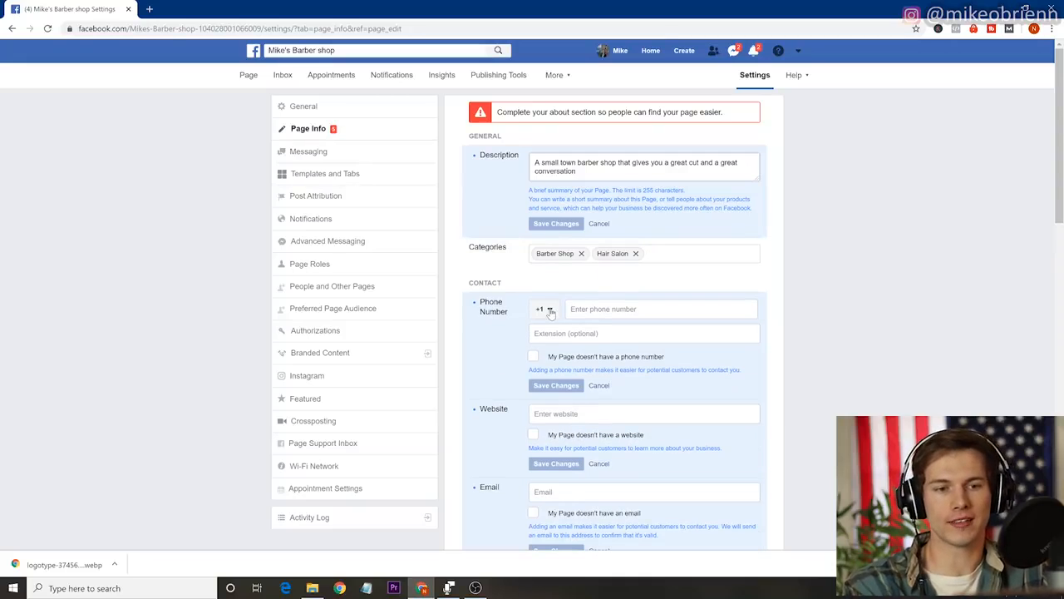
scroll(524, 335, down, 1)
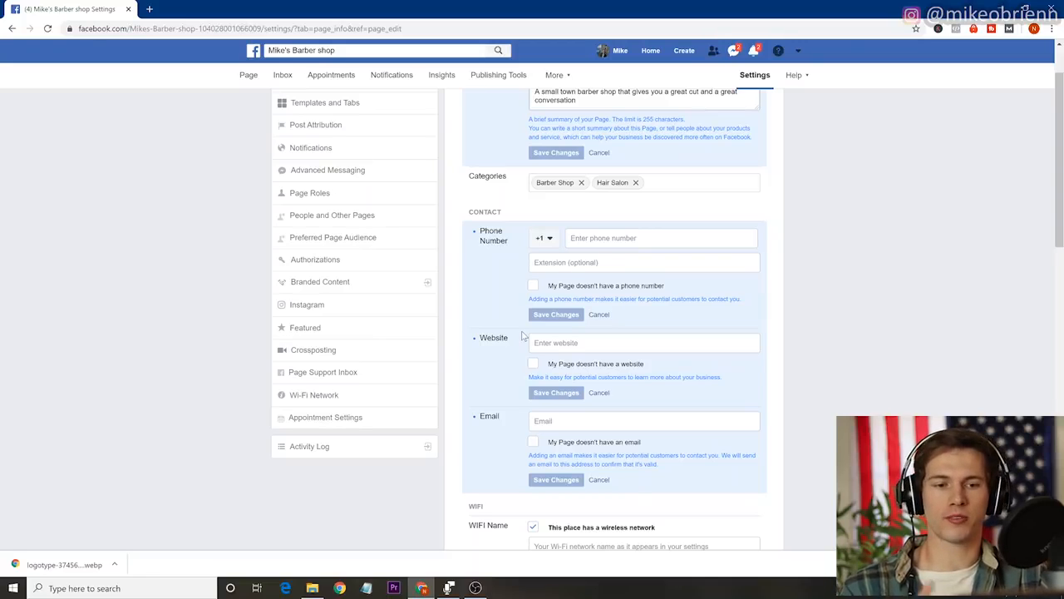
click(563, 343)
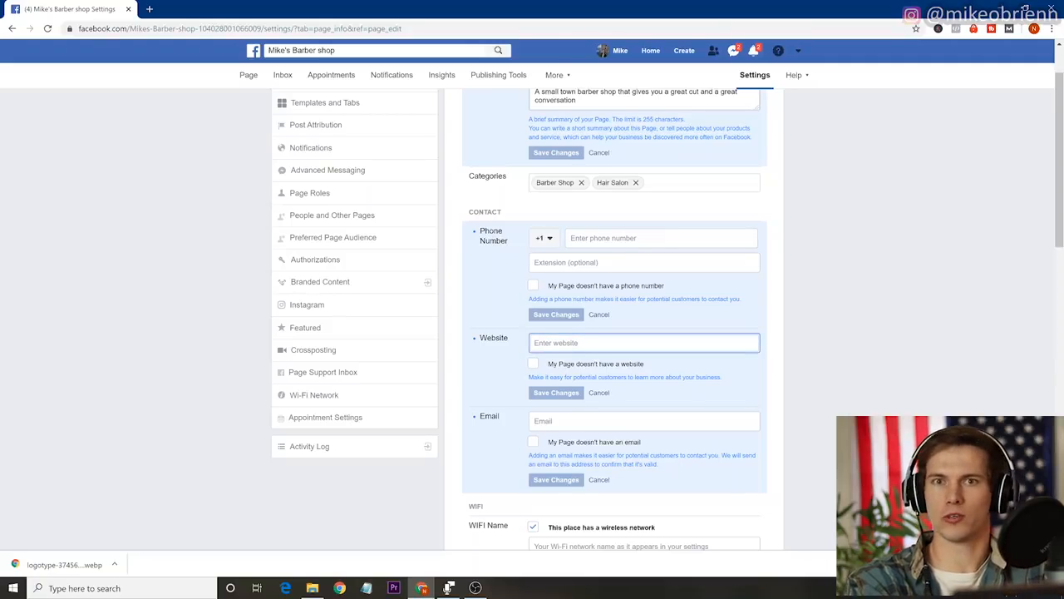
text(ww.mi)
key(BackSpace)
key(BackSpace)
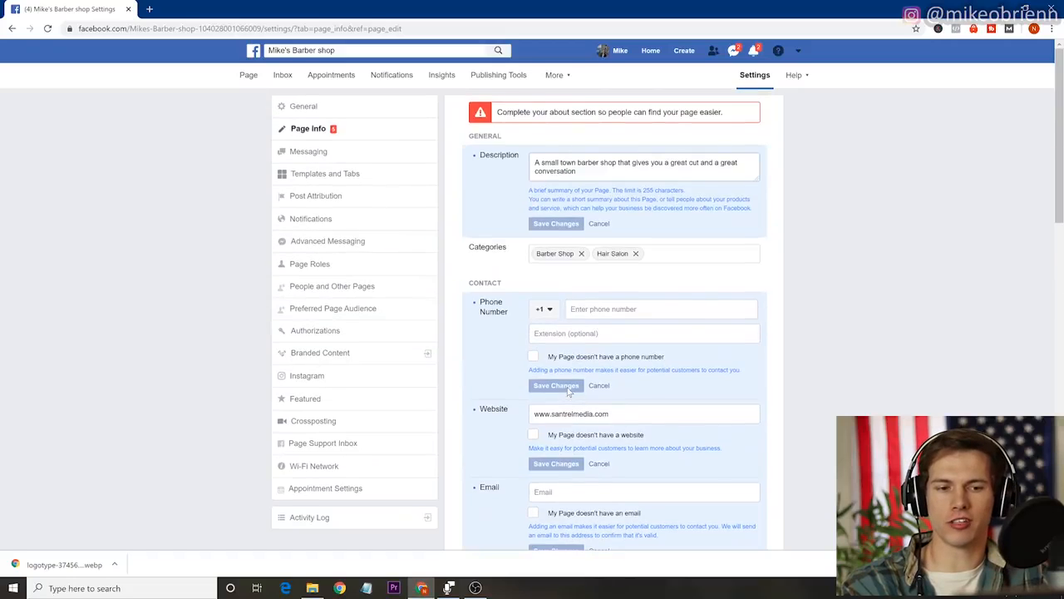
scroll(568, 390, down, 3)
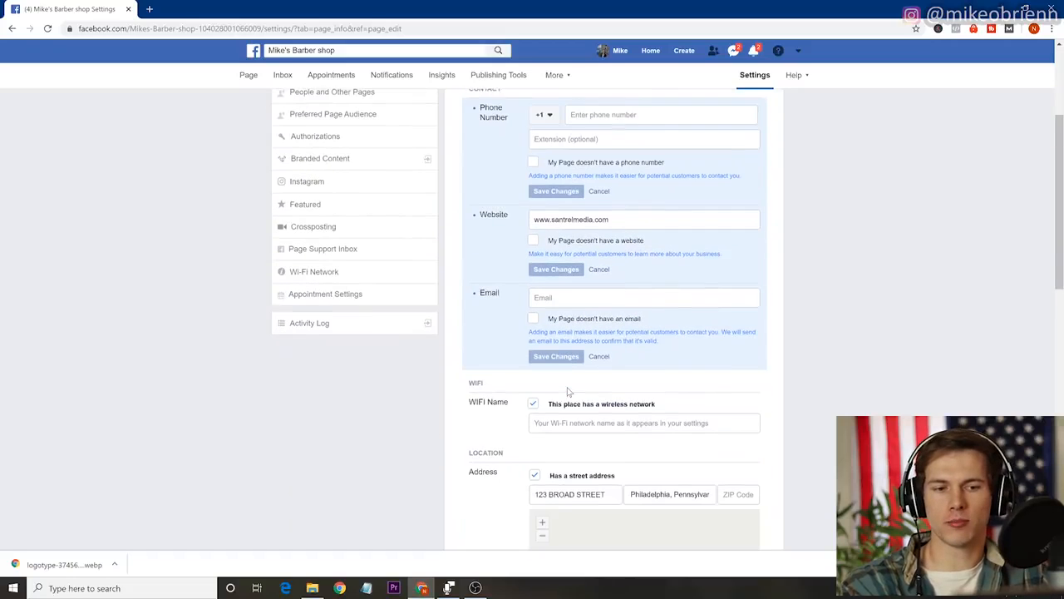
Choose Always open for the business hours, and set and save $$$$ as the price range.
scroll(566, 389, down, 1)
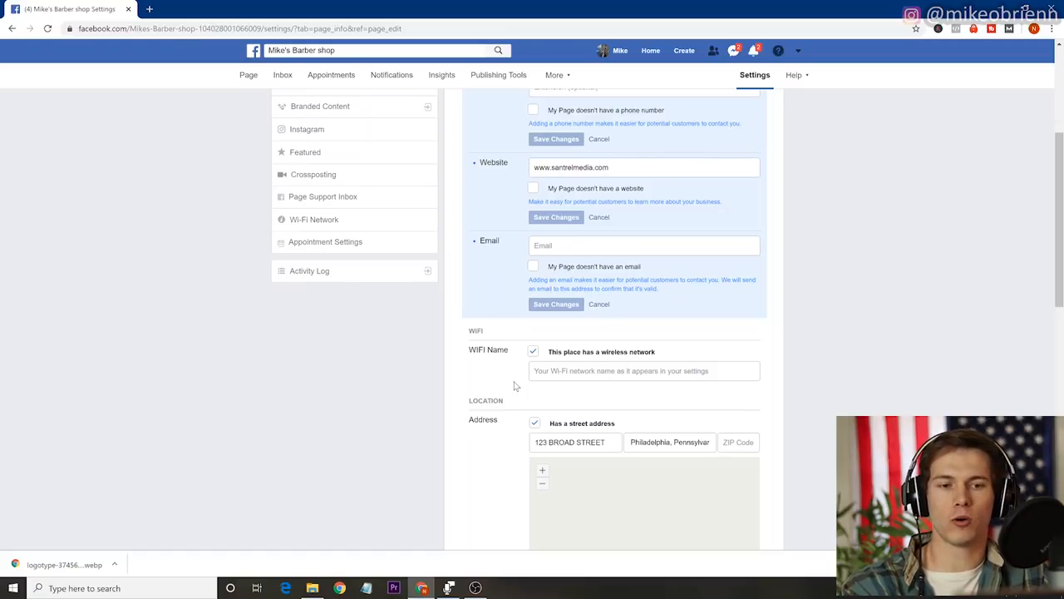
scroll(483, 439, down, 3)
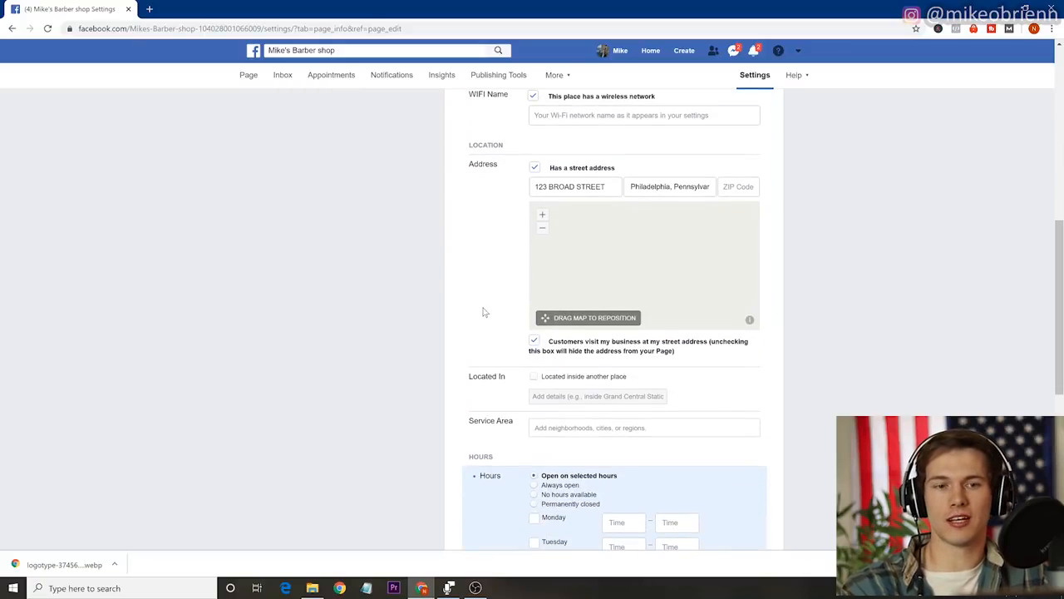
scroll(483, 312, down, 2)
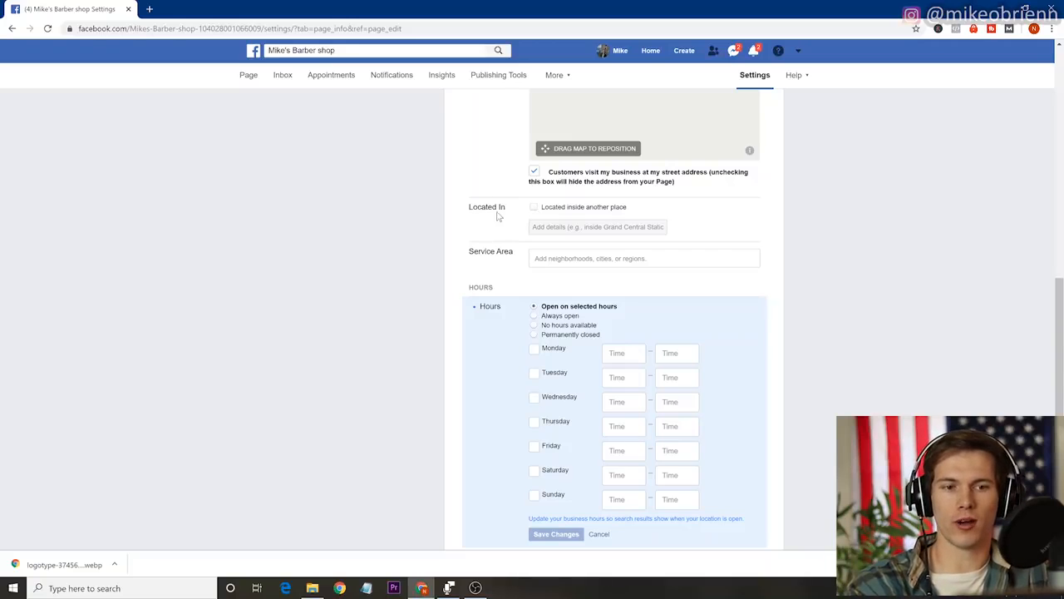
scroll(519, 236, down, 2)
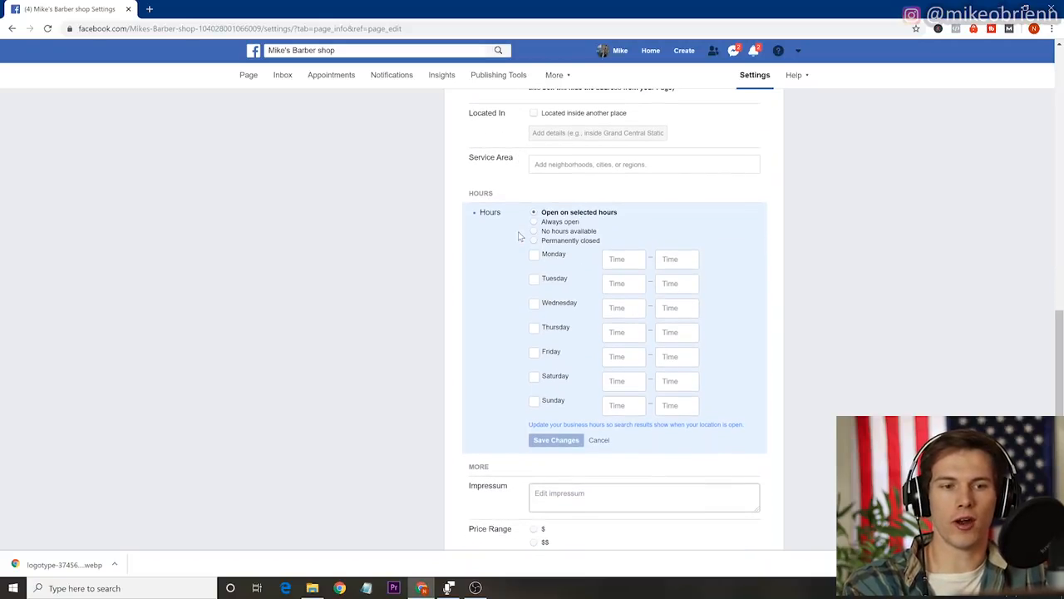
click(534, 222)
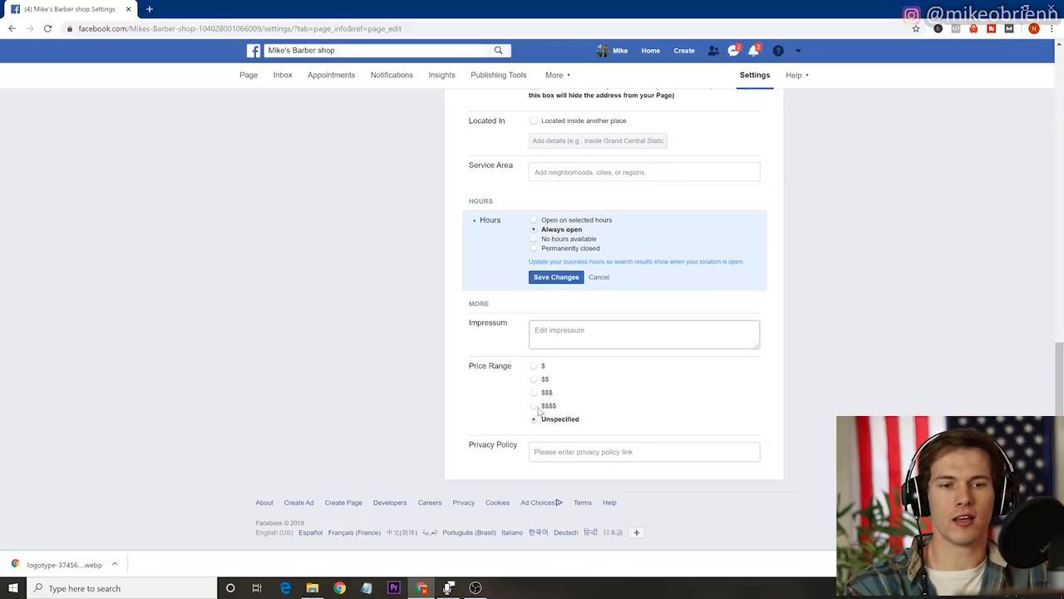
click(533, 405)
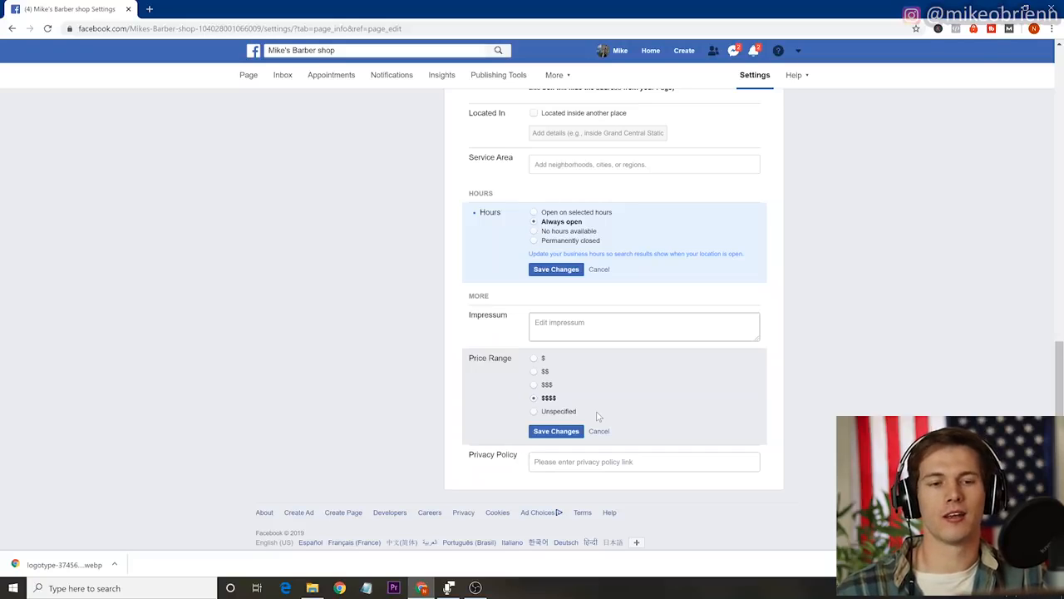
click(556, 431)
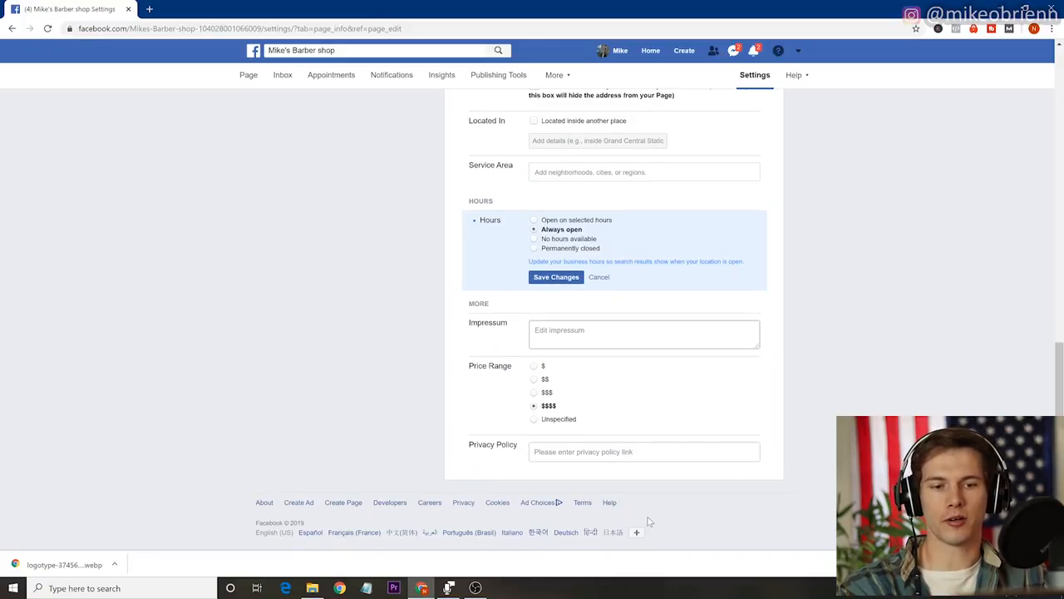
Turn on the Messenger greeting in the page's Messaging settings and open its text for editing.
scroll(665, 419, up, 15)
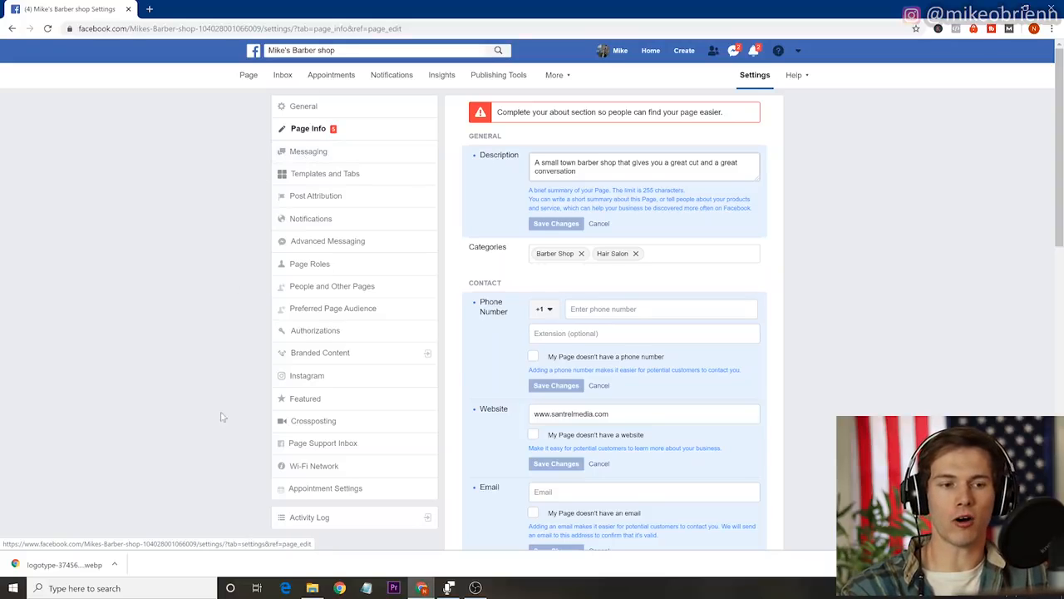
click(317, 158)
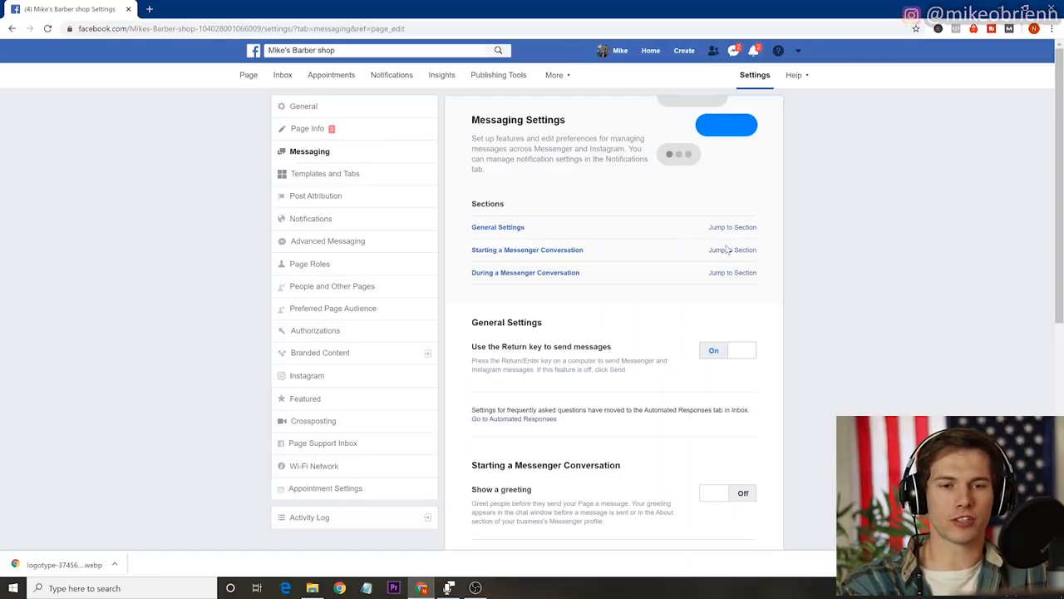
scroll(725, 251, down, 2)
scroll(726, 256, down, 2)
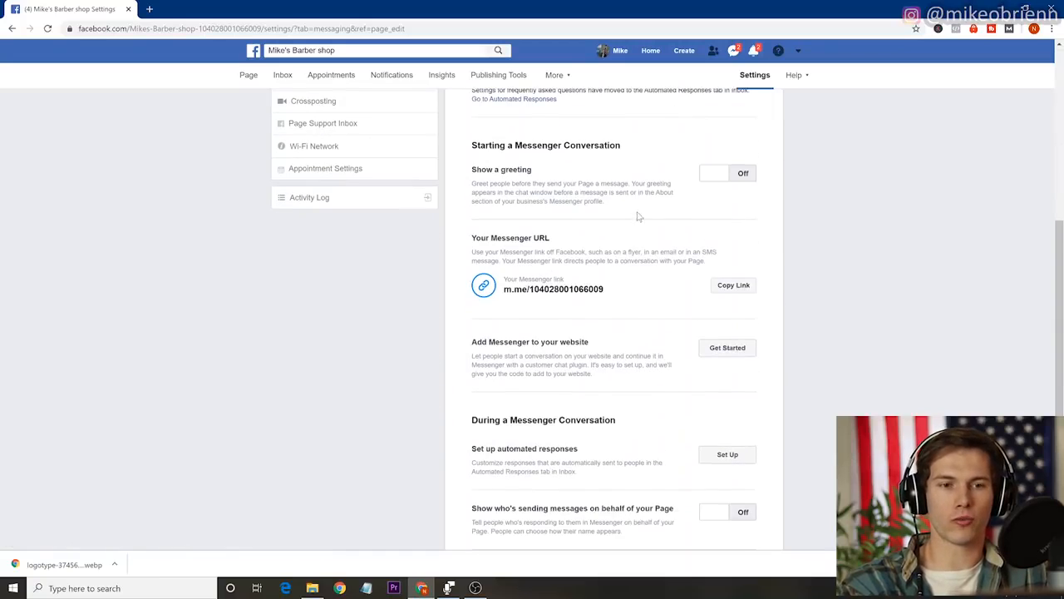
click(749, 174)
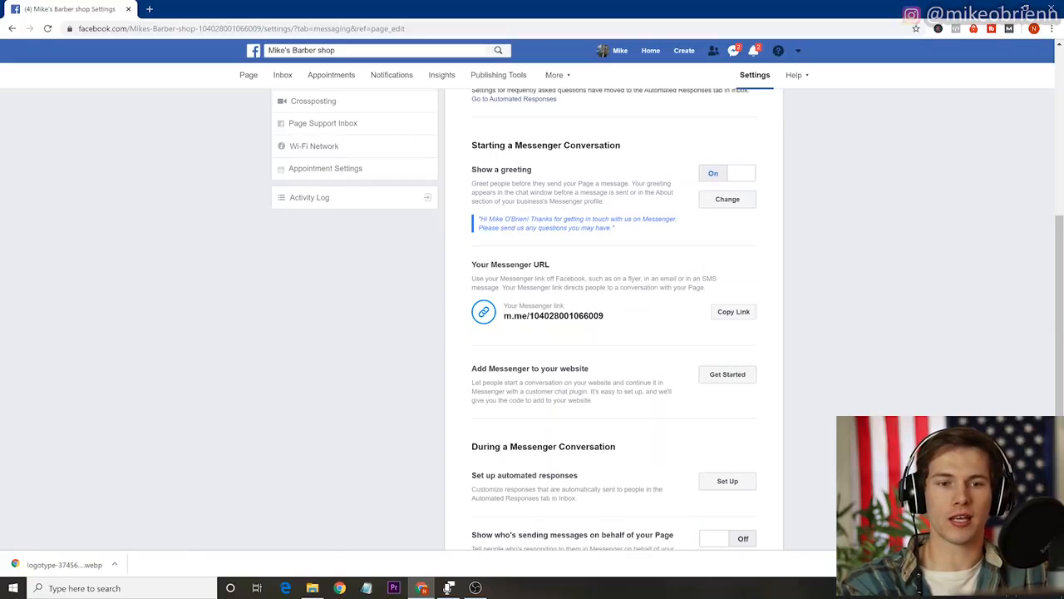
click(743, 203)
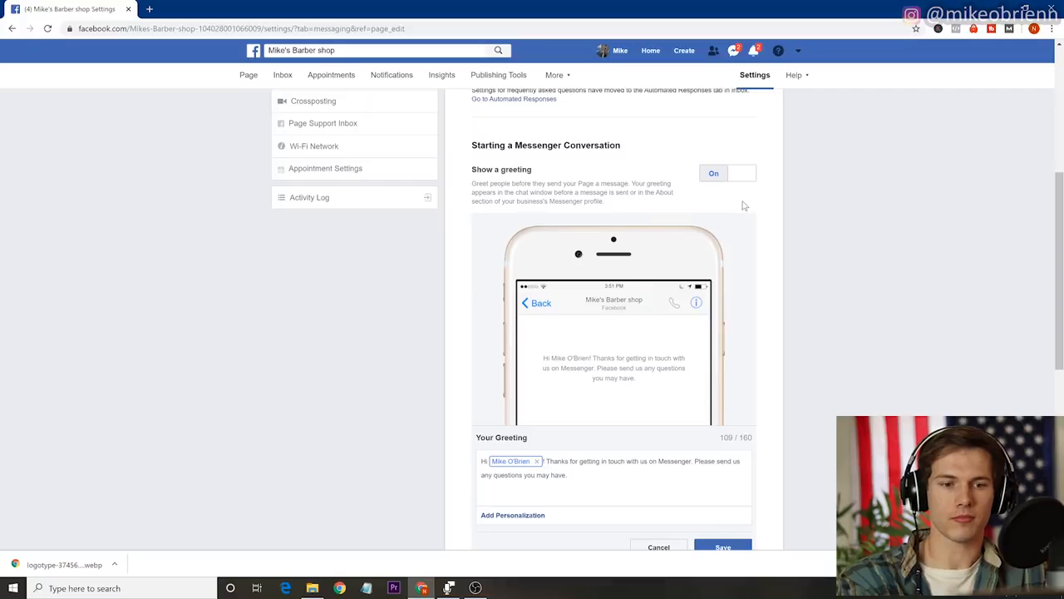
Review the greeting preview and the available personalization options, and save the default greeting.
scroll(646, 267, up, 1)
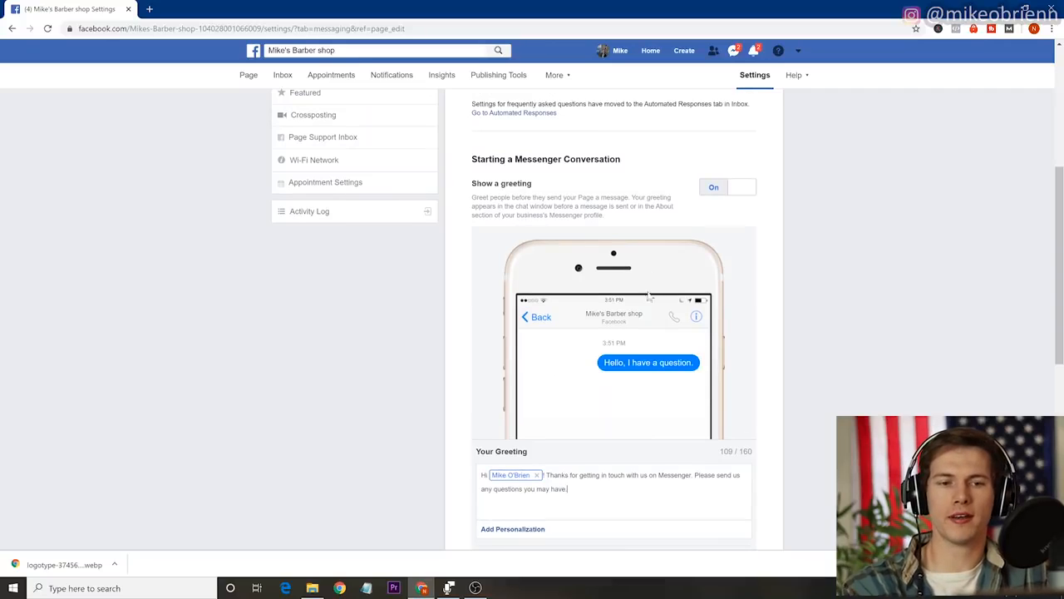
scroll(646, 382, down, 1)
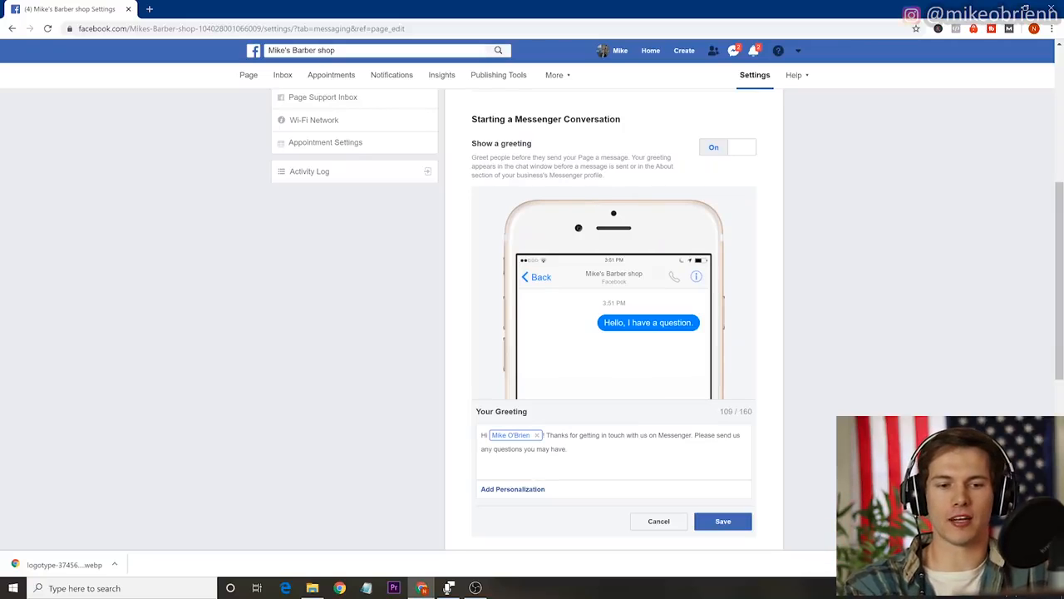
click(514, 491)
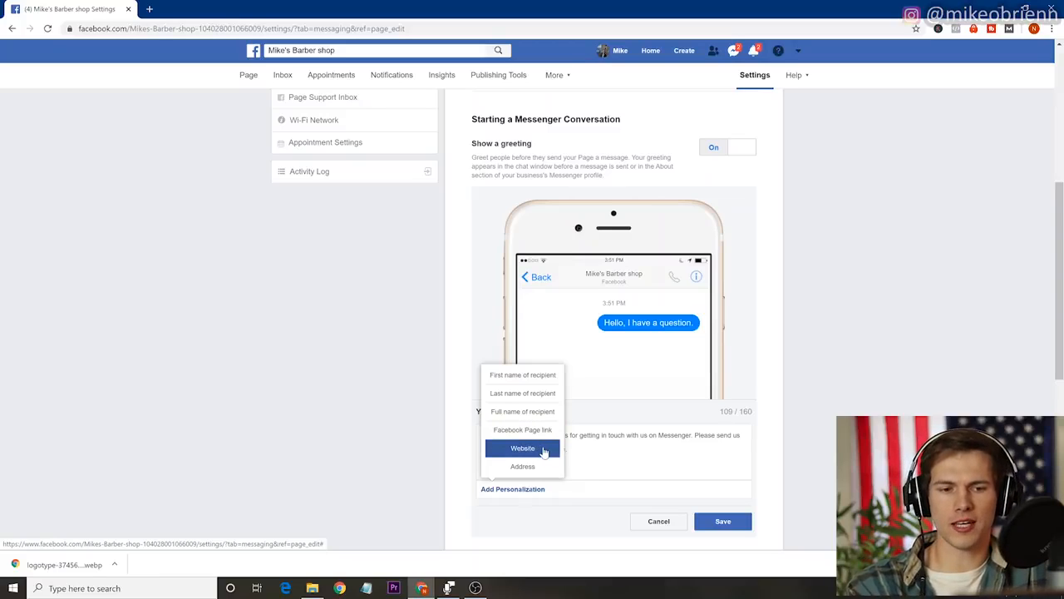
click(569, 450)
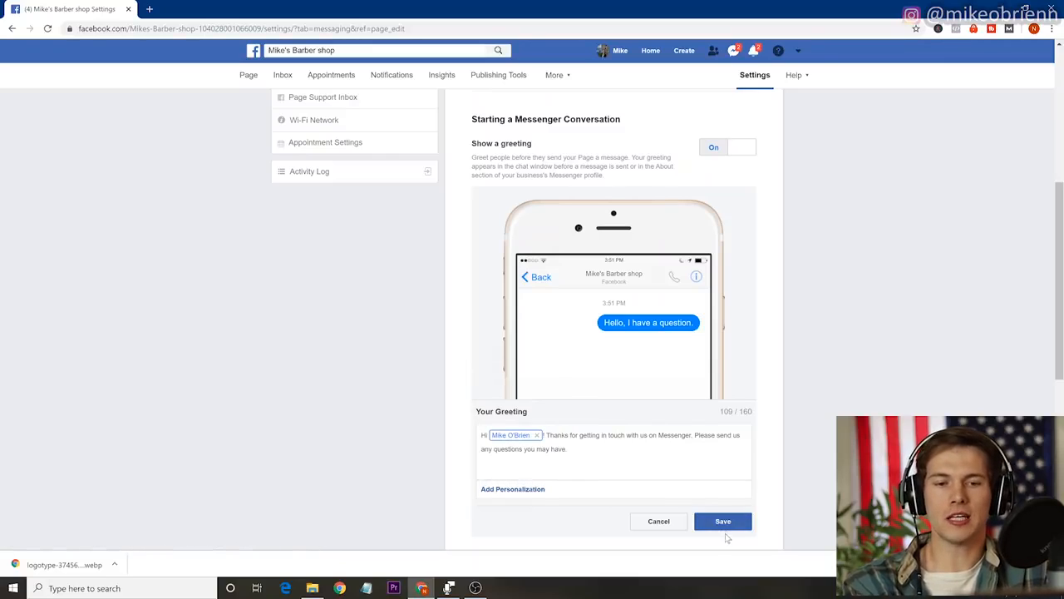
click(724, 524)
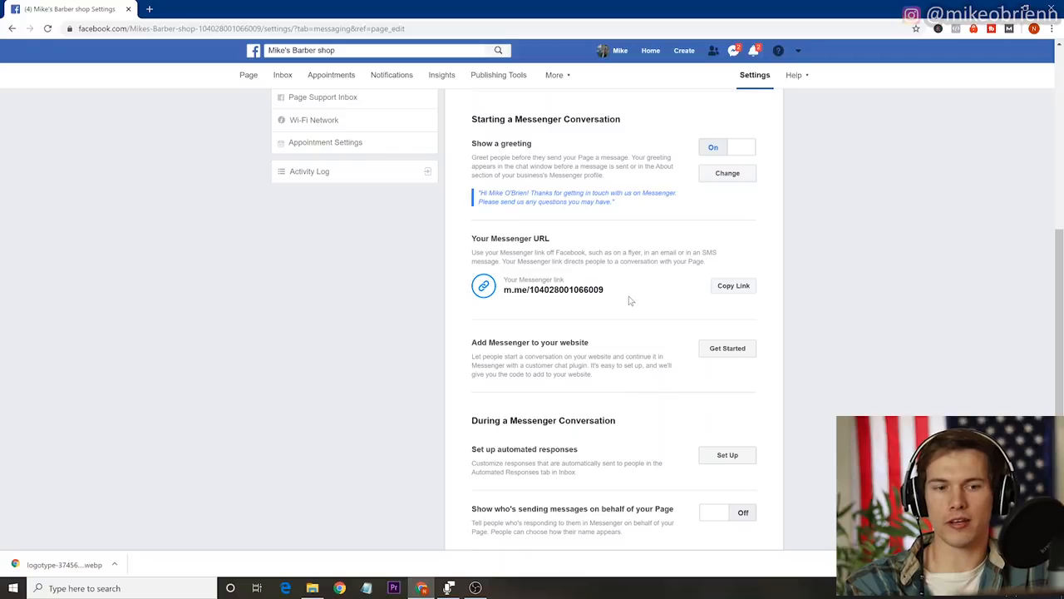
Open the setup for automated Messenger responses, and return to the page settings.
scroll(598, 370, down, 2)
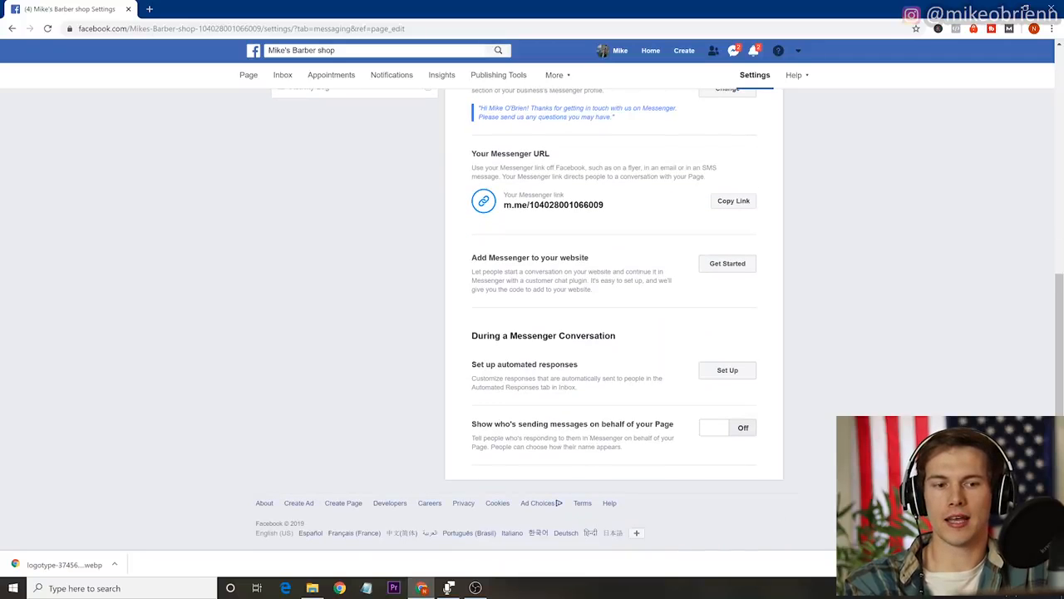
click(727, 371)
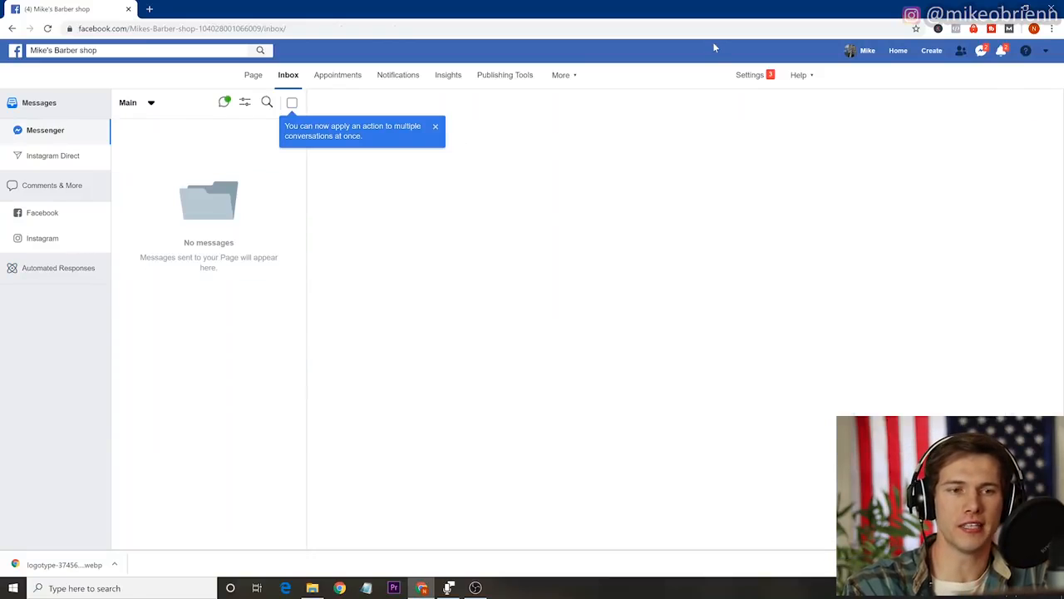
click(749, 77)
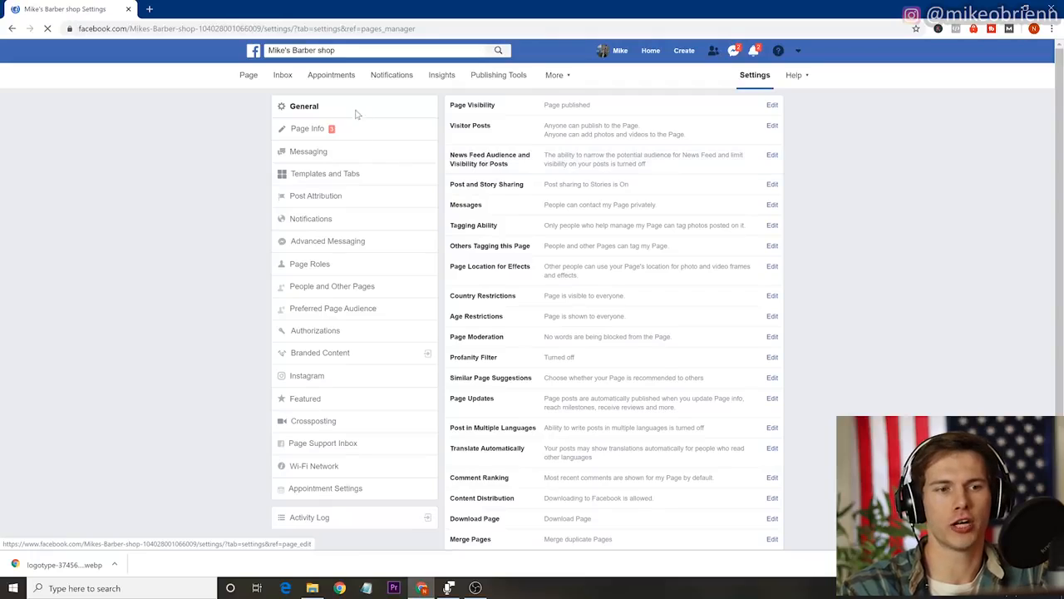
Open the page's template settings and review the available templates and the Business template's buttons and tabs, without applying a new one.
click(349, 175)
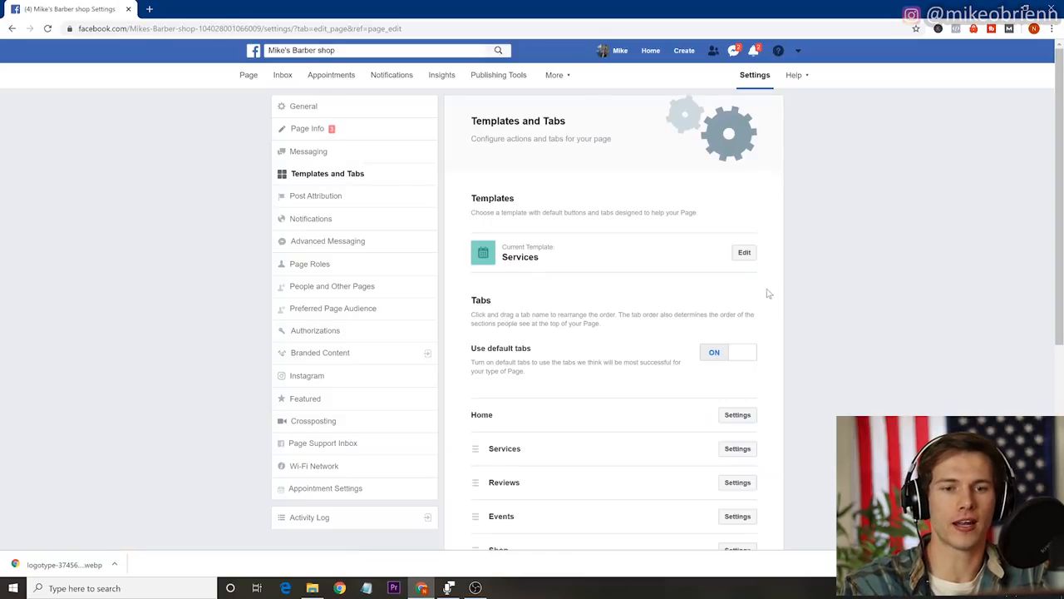
click(749, 256)
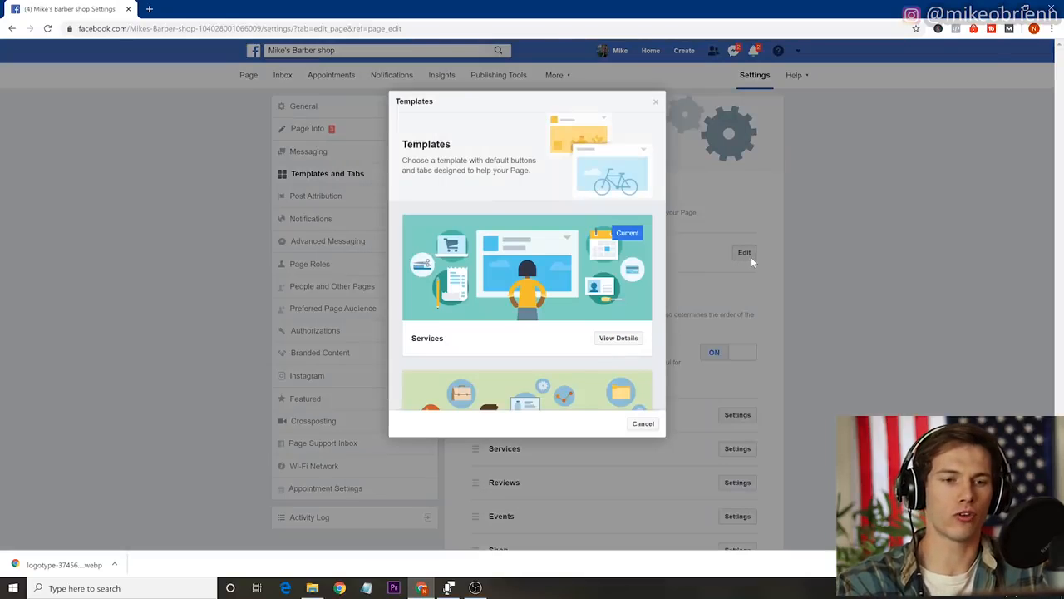
scroll(508, 274, down, 3)
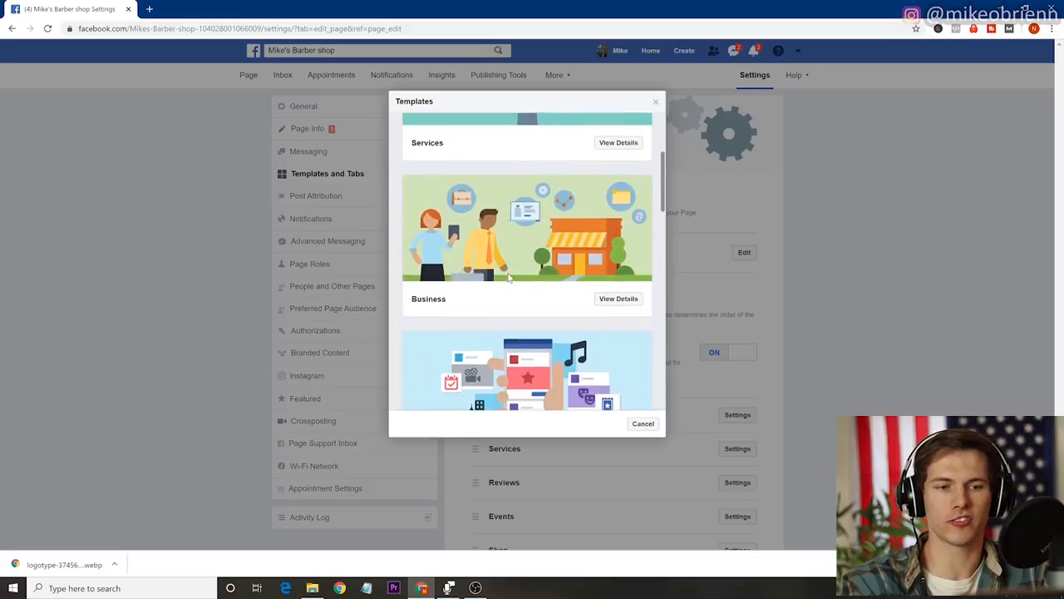
scroll(509, 280, down, 1)
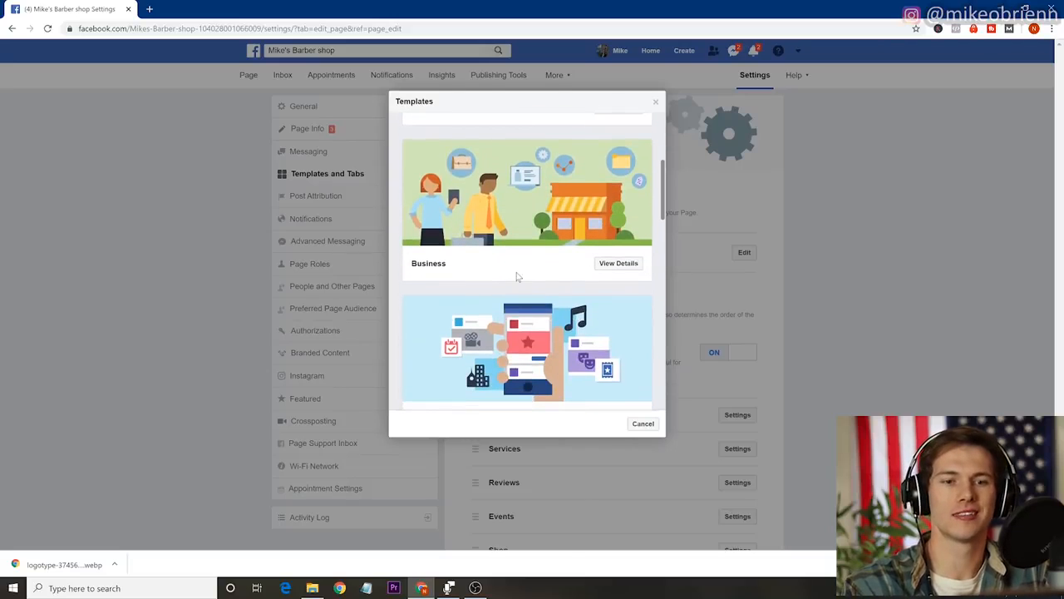
click(624, 266)
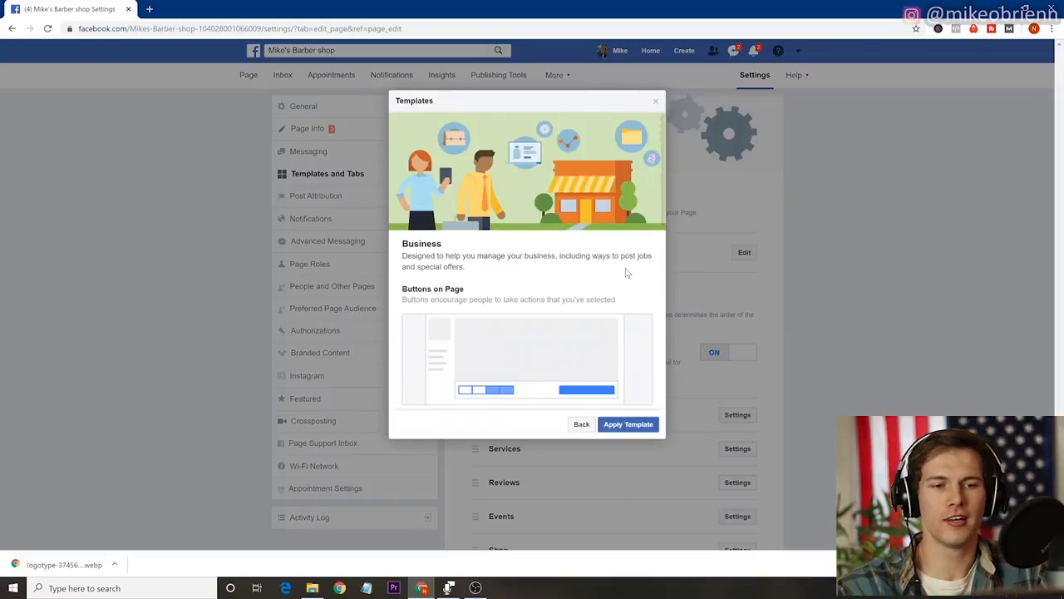
scroll(561, 338, down, 7)
scroll(561, 338, down, 6)
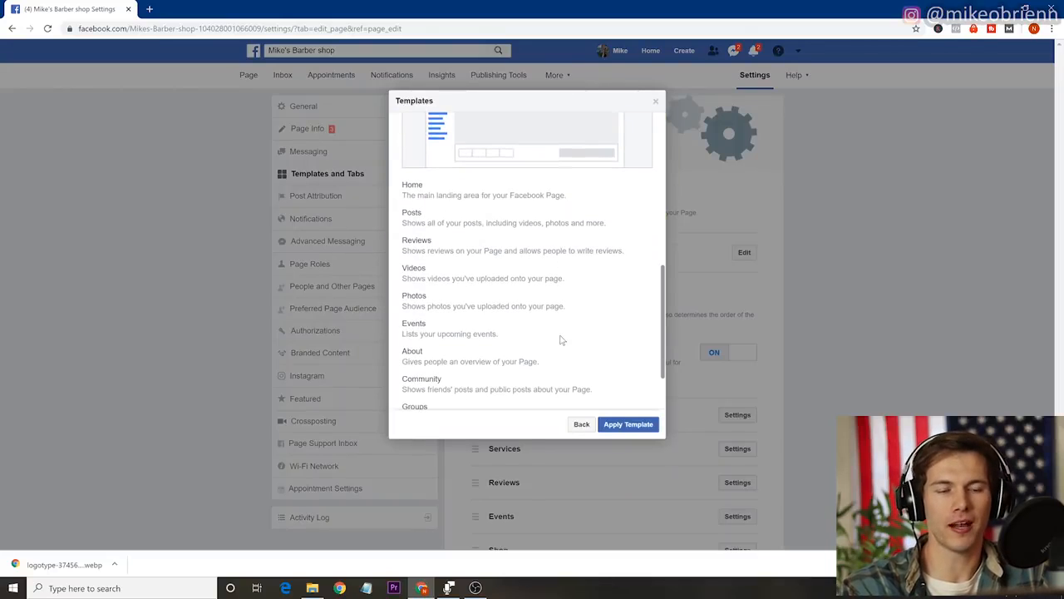
scroll(561, 337, up, 3)
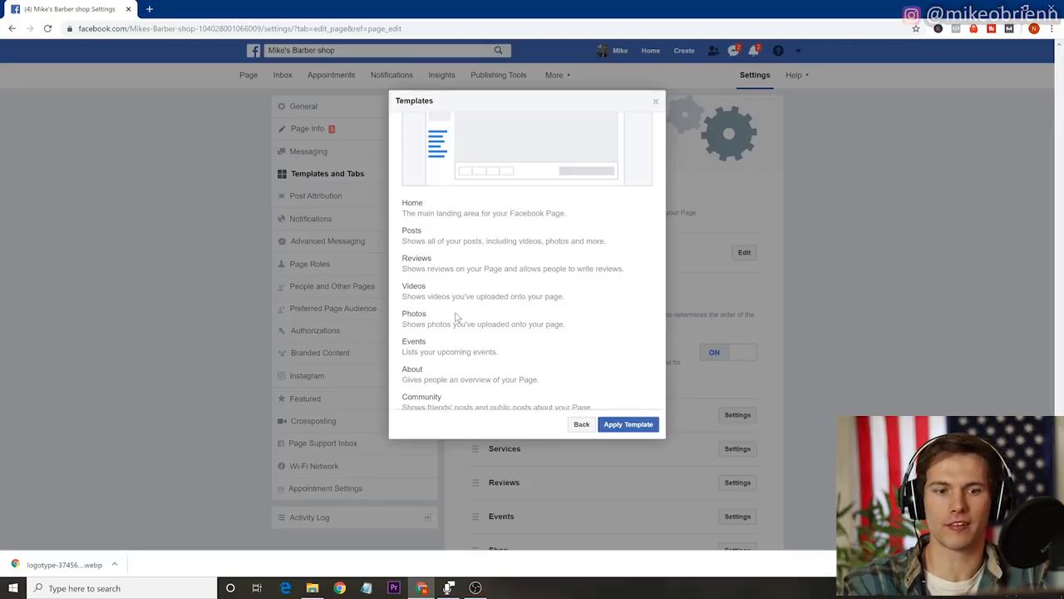
click(584, 427)
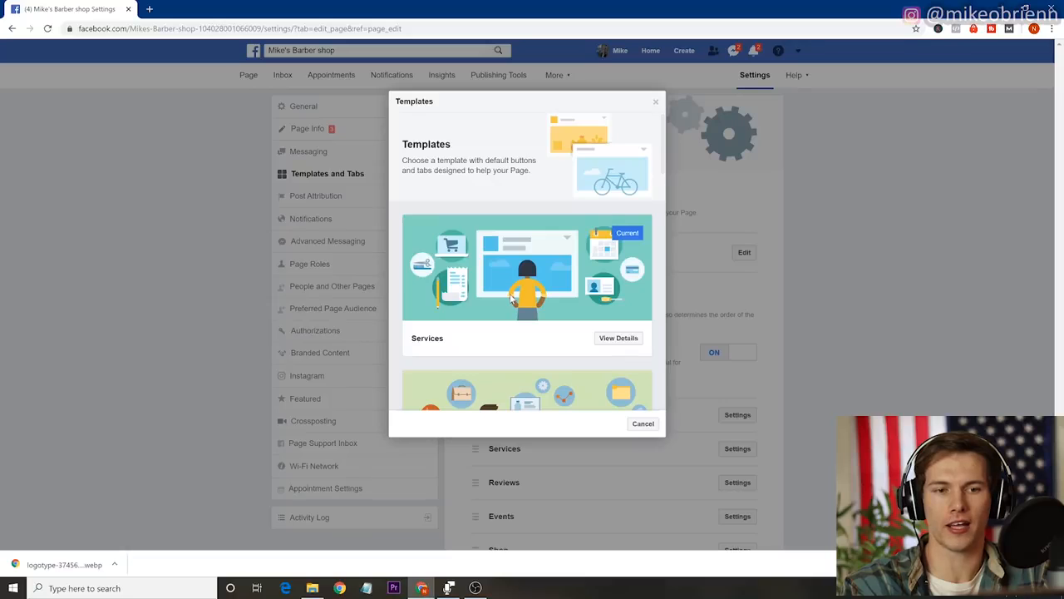
click(643, 424)
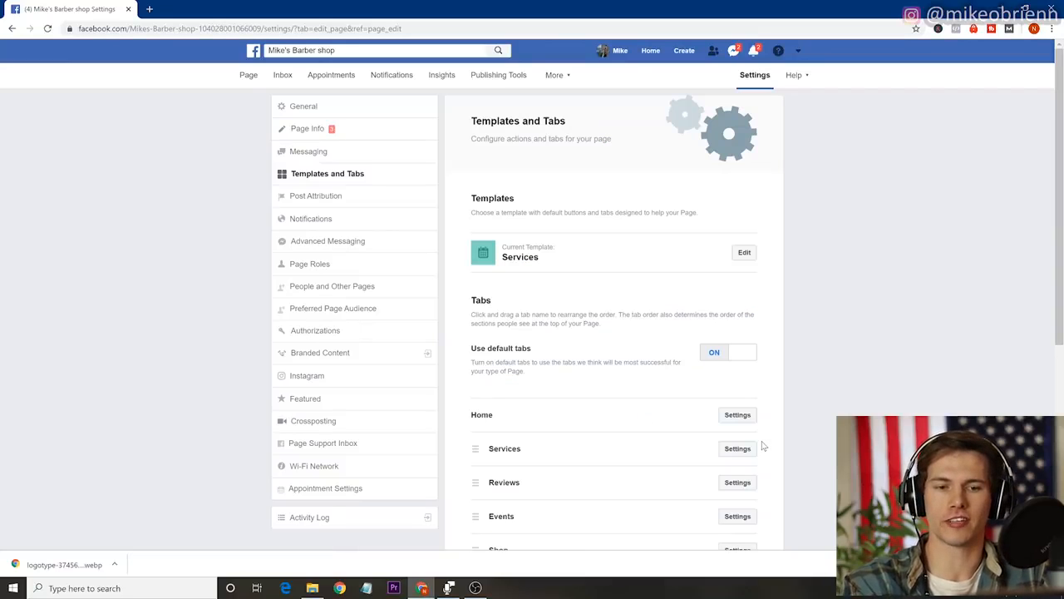
Reorder the page tabs so that Videos comes directly after Home and Services comes directly after Events.
scroll(760, 447, down, 4)
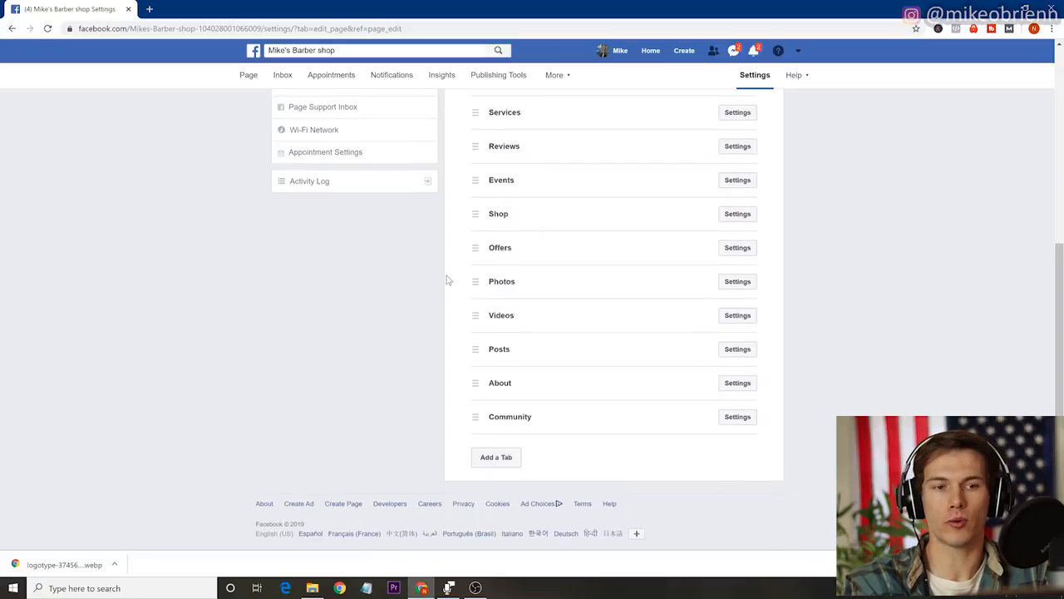
scroll(449, 278, up, 1)
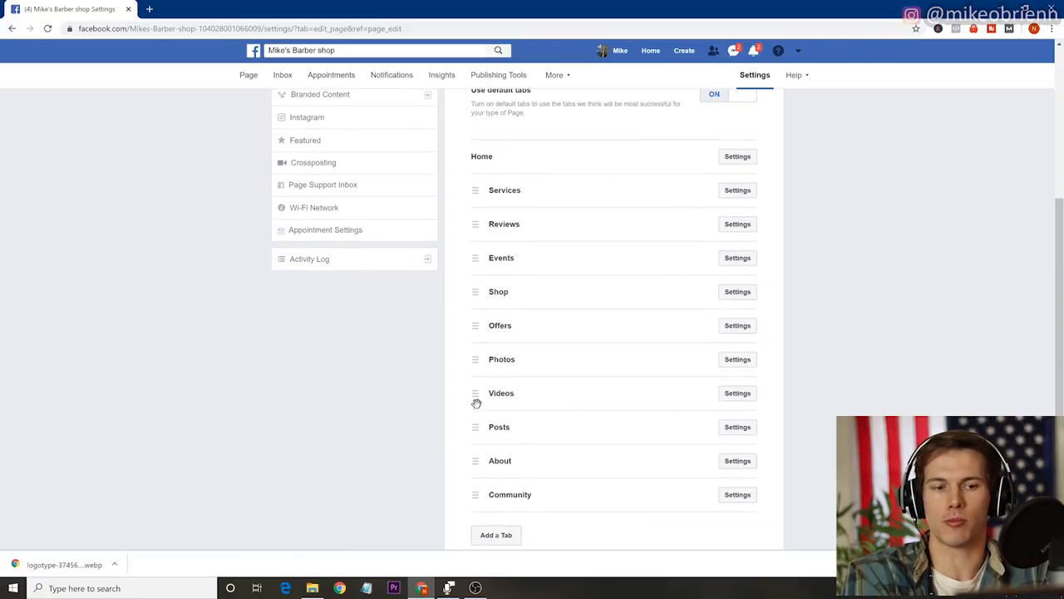
drag(475, 394, 473, 190)
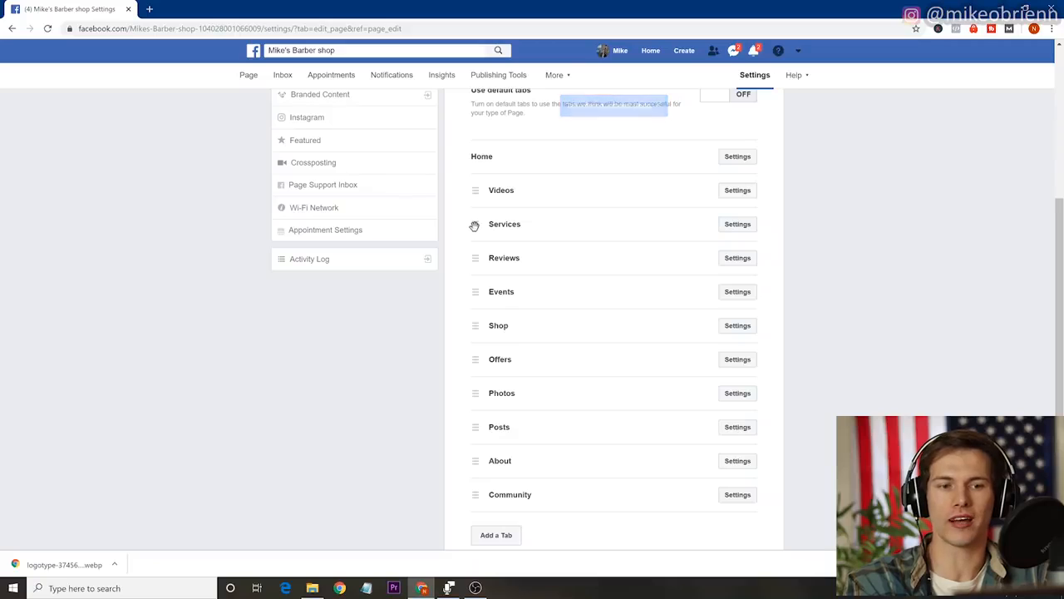
drag(474, 224, 470, 298)
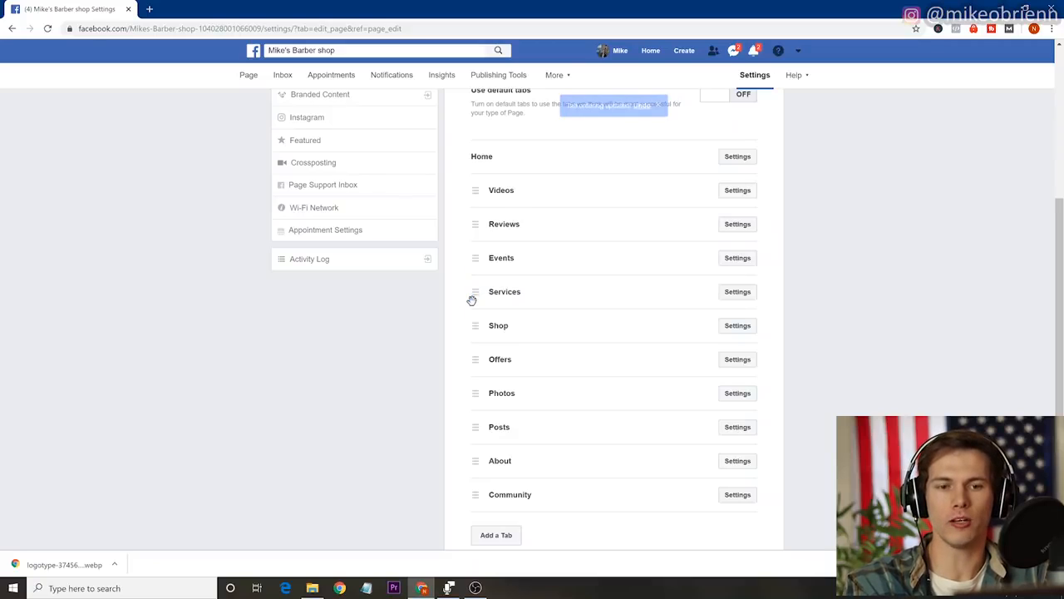
Switch off the Show Services tab option in the Services tab's settings.
click(736, 292)
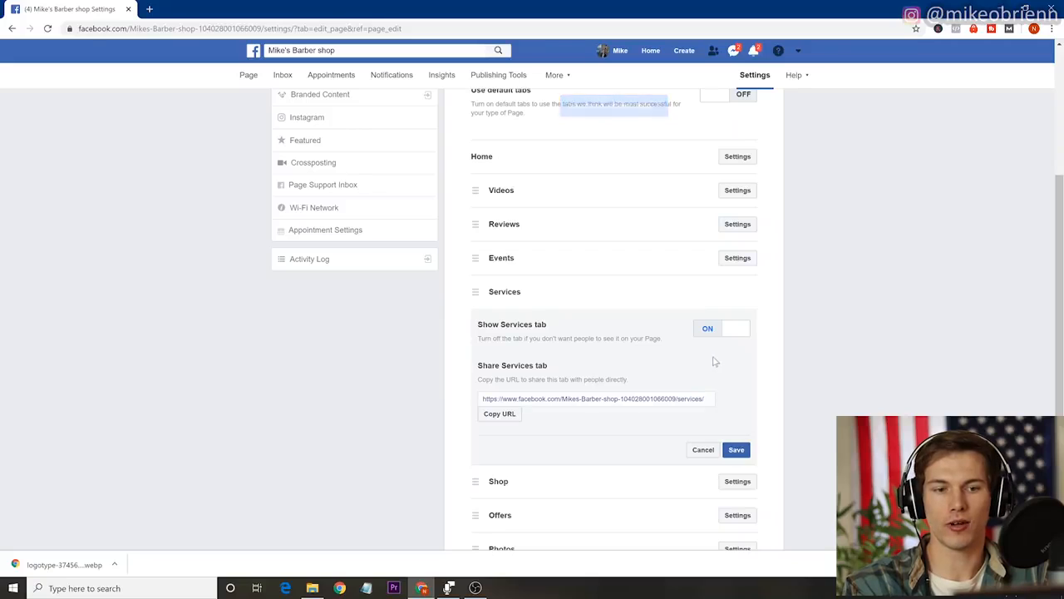
click(735, 332)
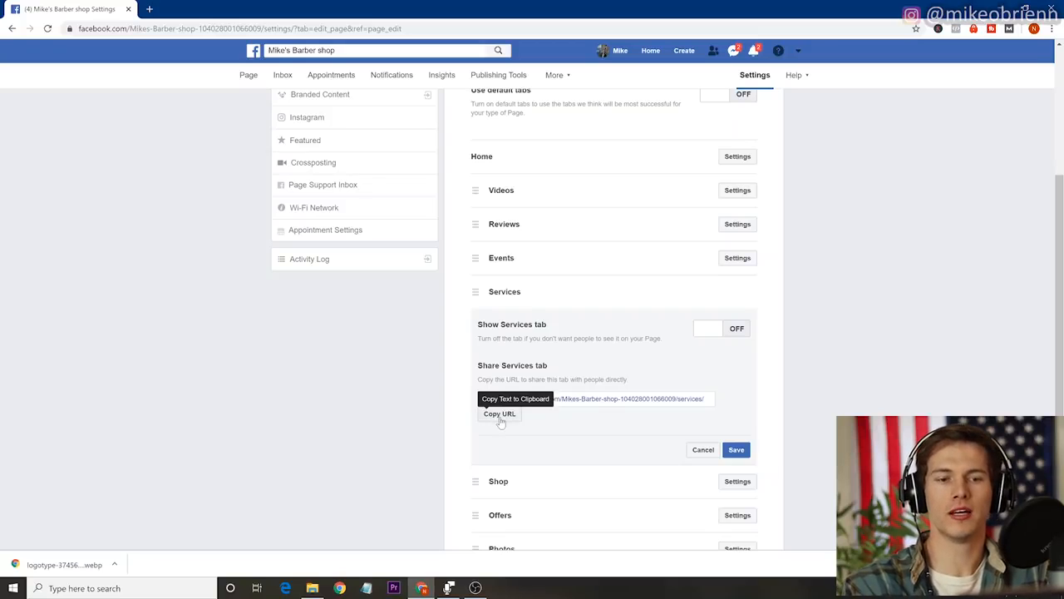
scroll(627, 394, down, 3)
scroll(628, 394, up, 1)
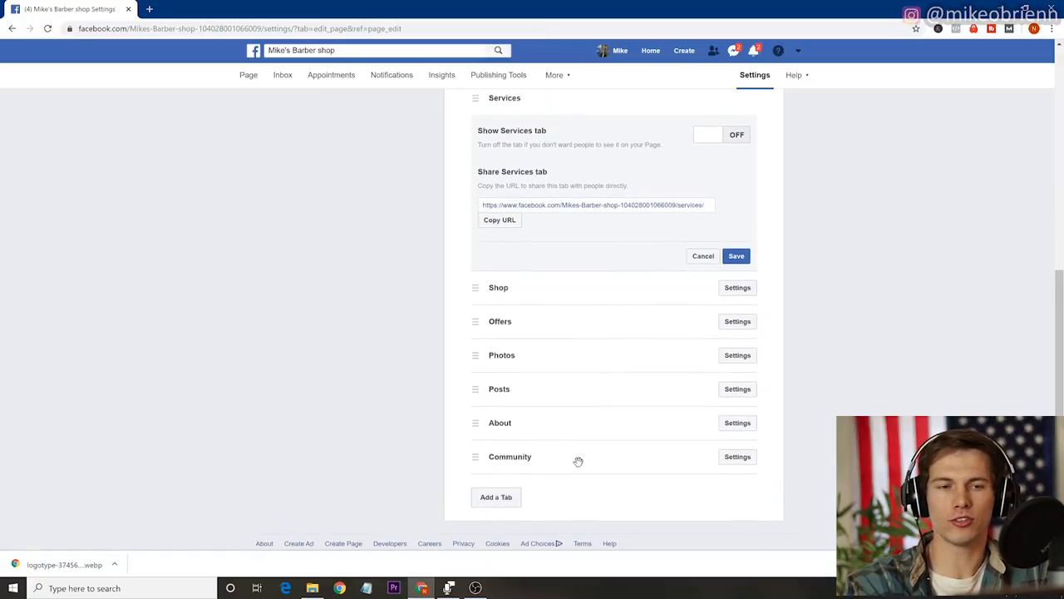
scroll(578, 461, up, 5)
scroll(578, 461, up, 1)
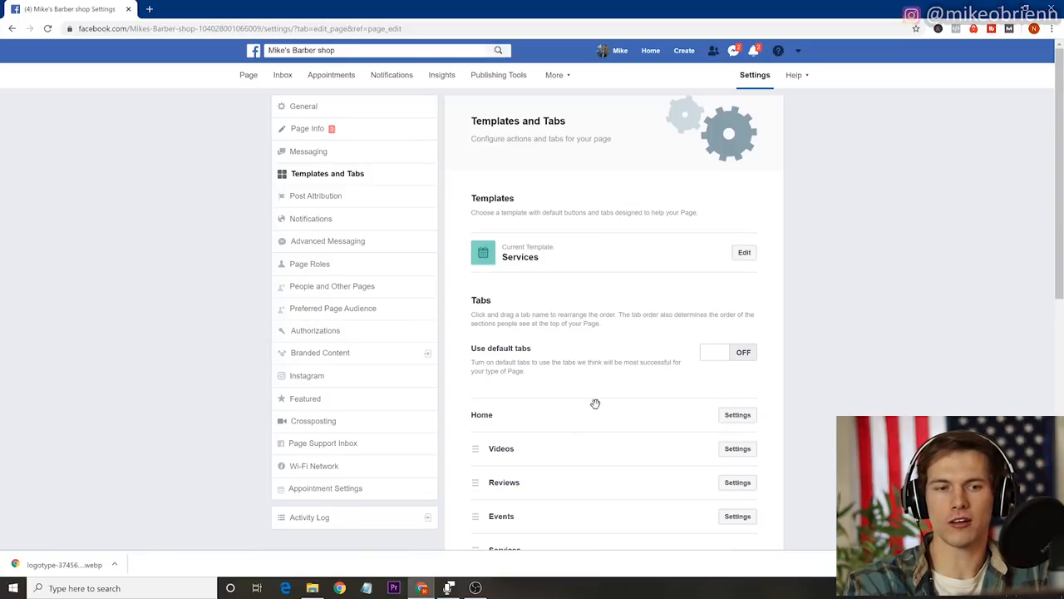
Check the page's Post Attribution options, and turn off the New Likes notification in the page's notification settings.
click(309, 201)
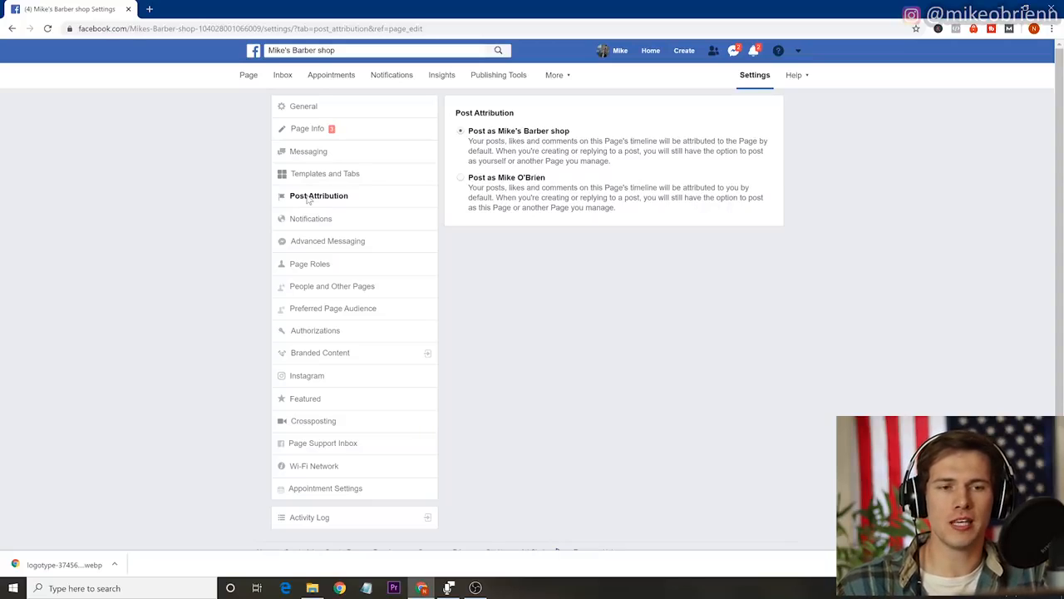
click(309, 219)
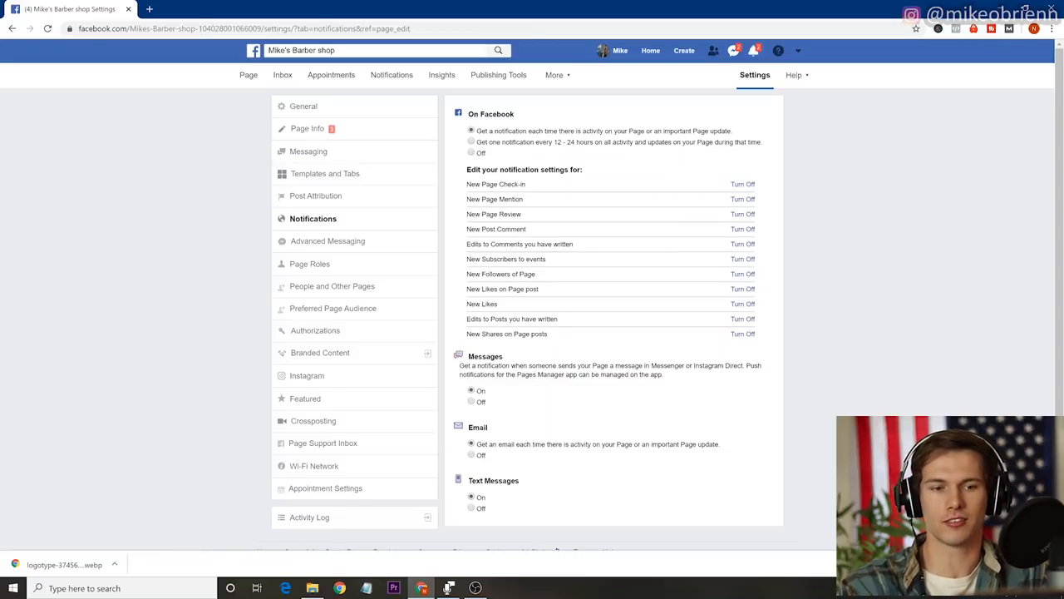
click(745, 305)
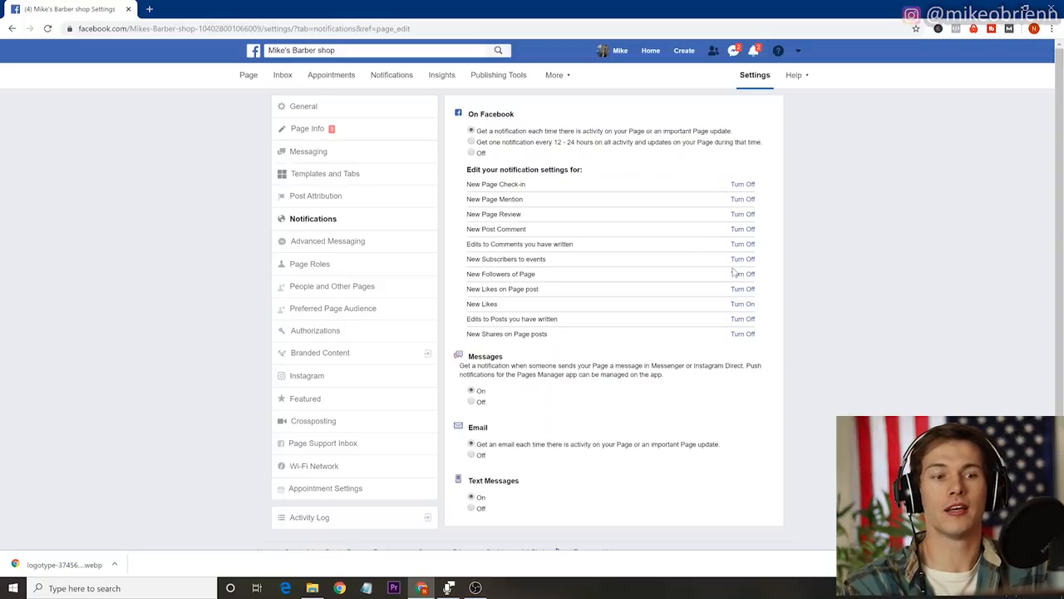
Review the Advanced Messaging settings, from connected apps and whitelisted domains through requested features, Discover visibility and high-volume messages.
click(350, 243)
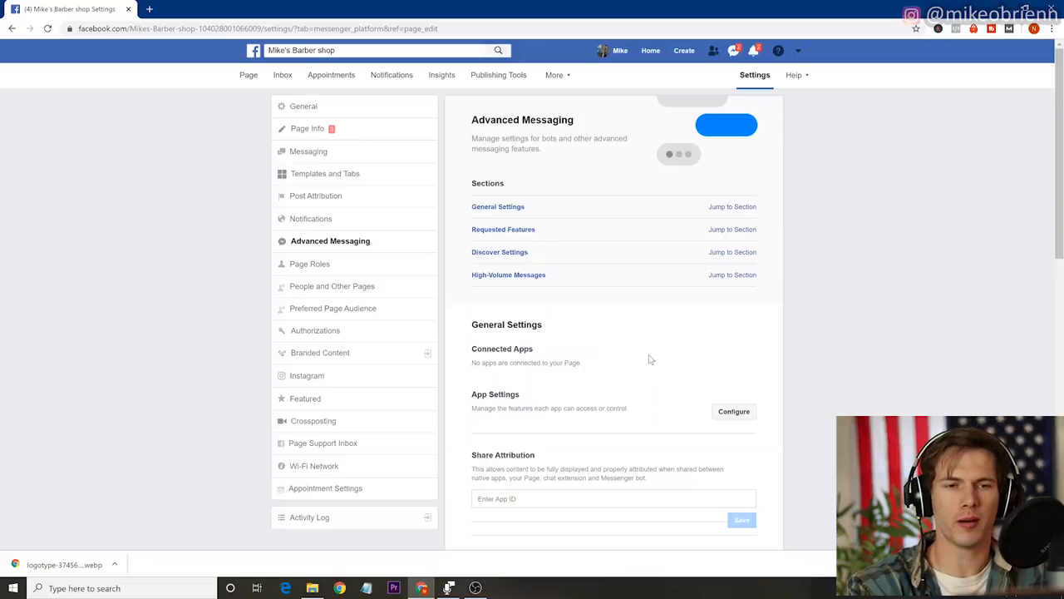
scroll(651, 359, down, 3)
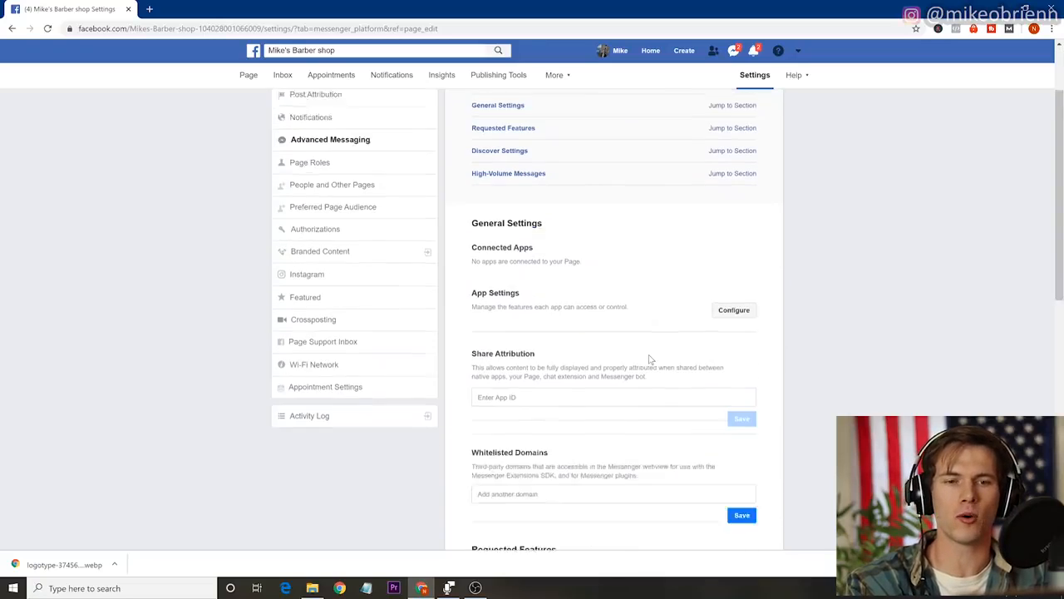
scroll(651, 359, down, 3)
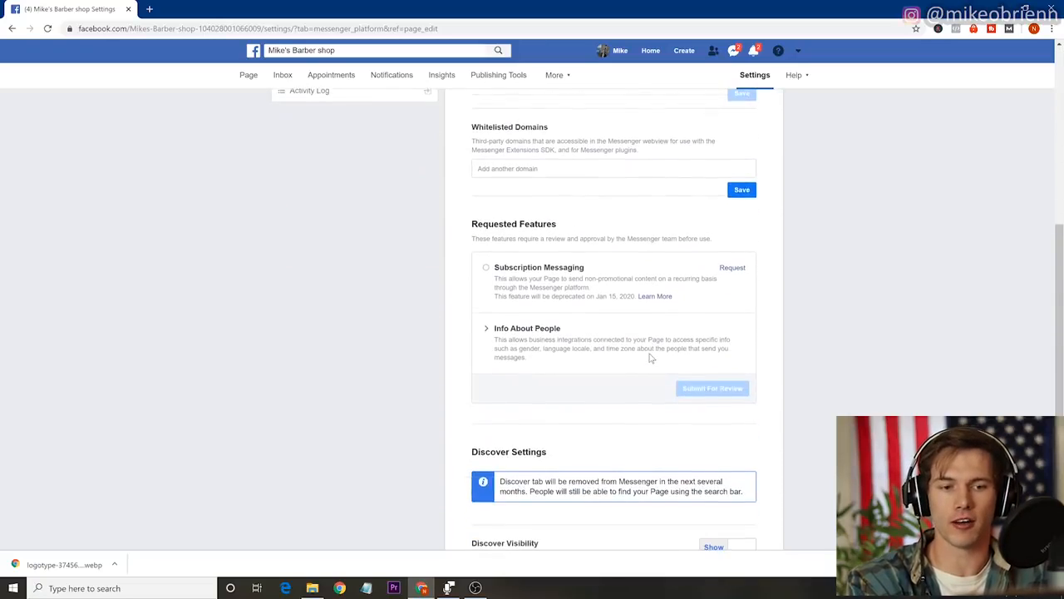
scroll(651, 359, down, 2)
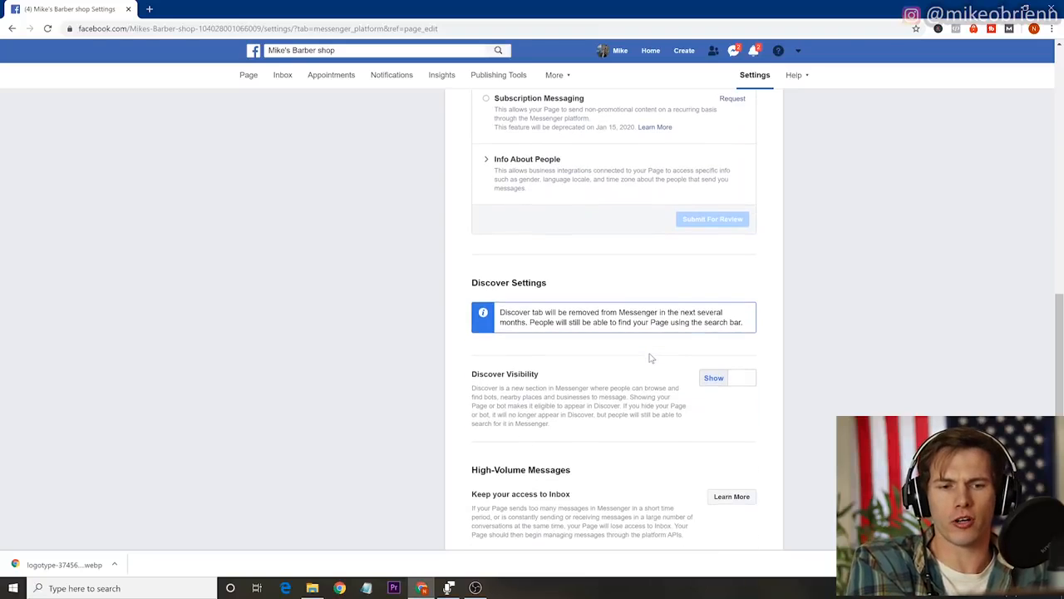
scroll(651, 358, down, 1)
scroll(651, 355, up, 2)
scroll(651, 355, up, 4)
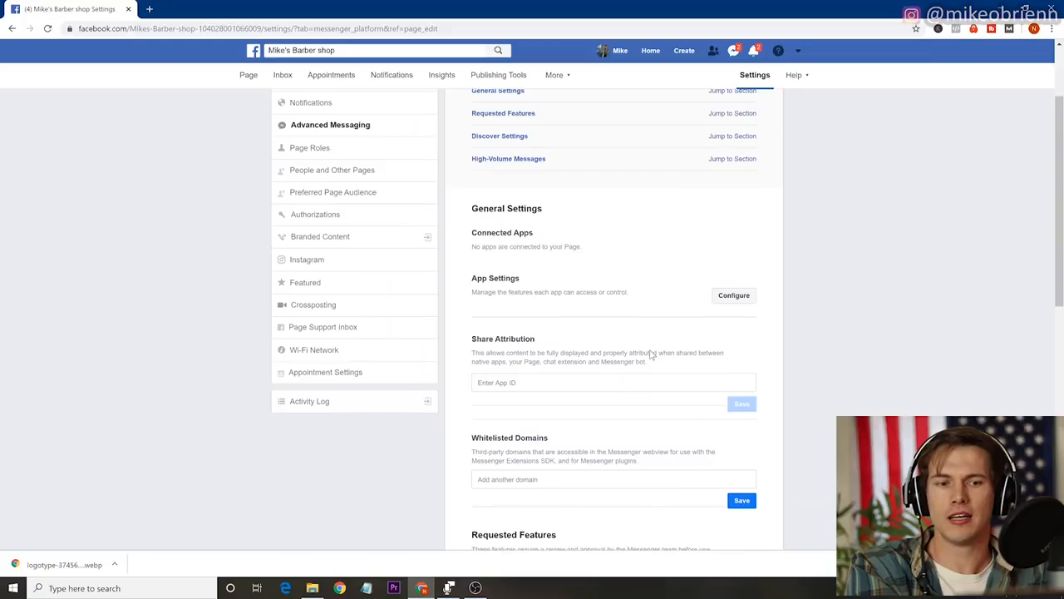
scroll(651, 355, up, 1)
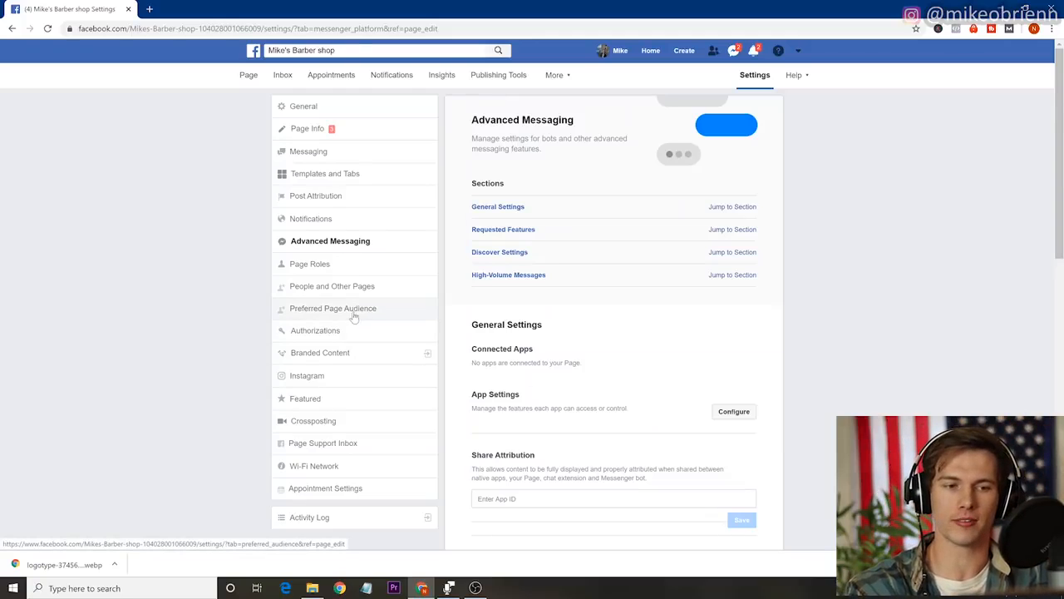
Review the Page Roles settings and the roles that can be assigned to a new person, and view the Authorizations settings.
click(348, 268)
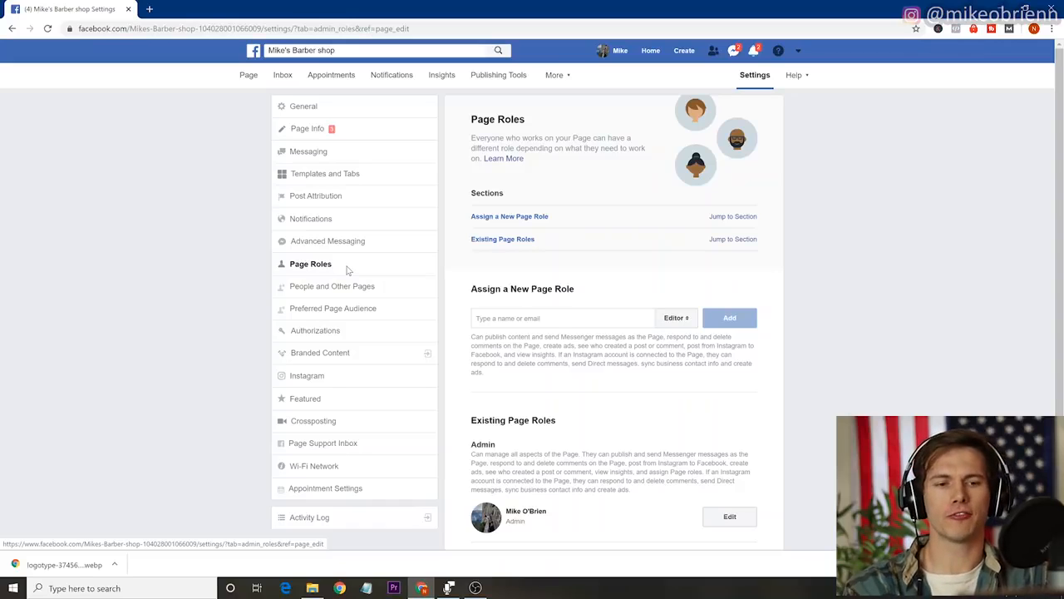
scroll(572, 421, down, 1)
scroll(572, 422, up, 1)
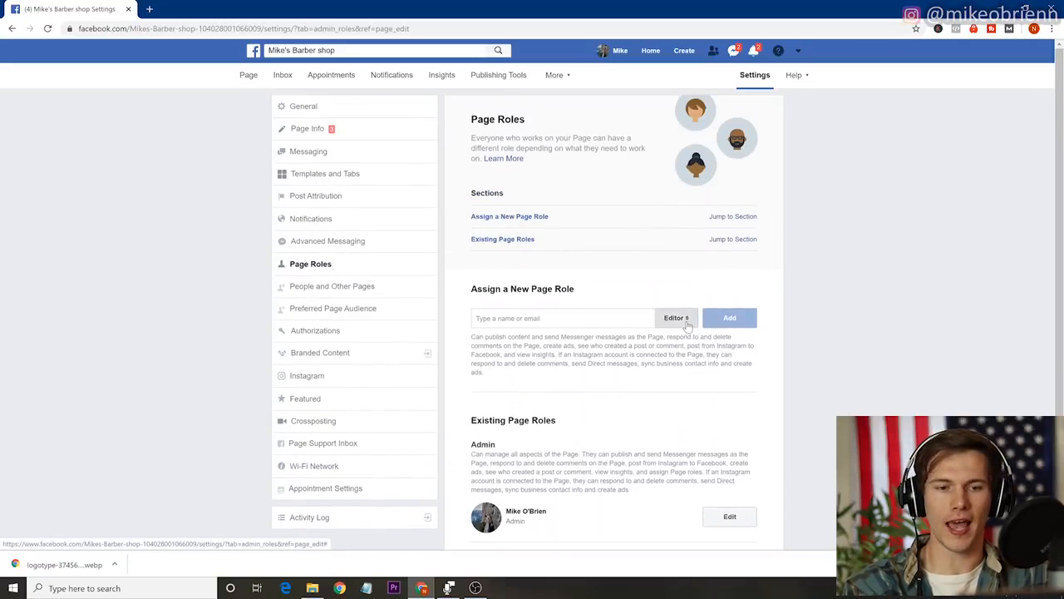
click(687, 326)
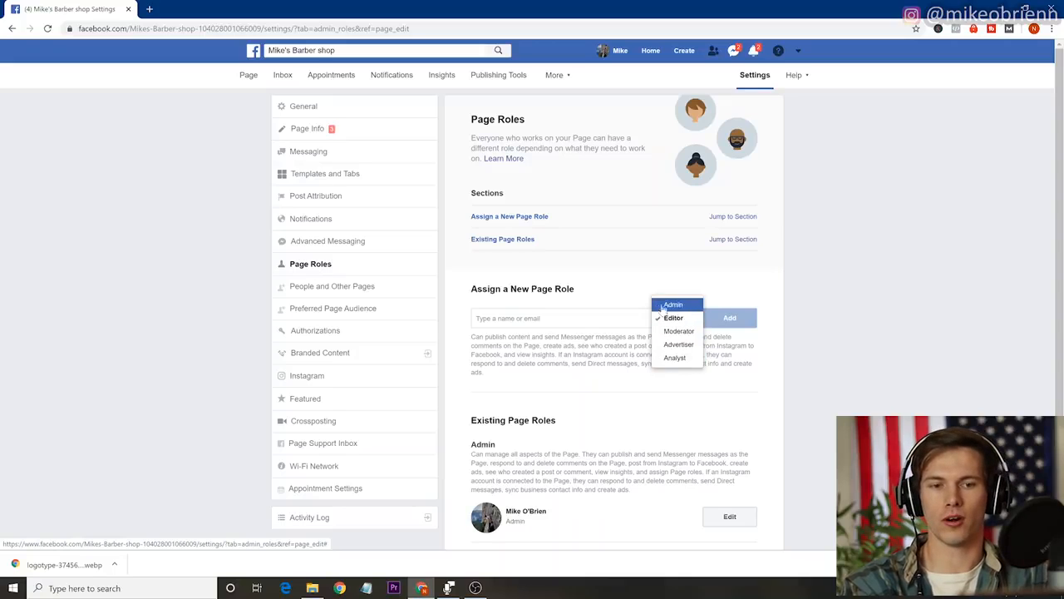
click(636, 298)
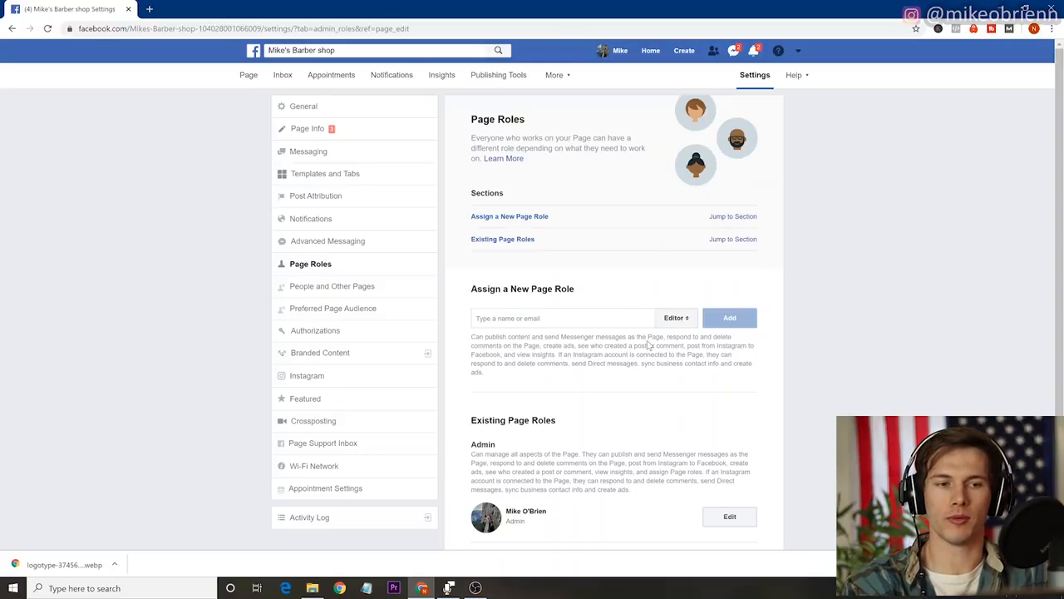
click(317, 330)
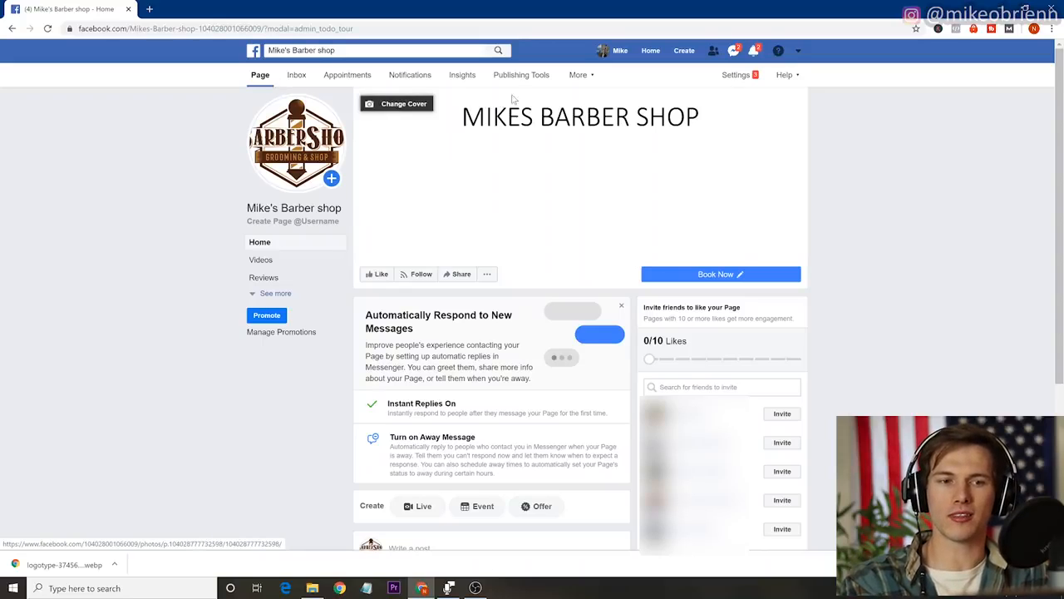
Look through the page's Inbox, including Instagram Direct, and its Appointments and Insights sections.
click(296, 76)
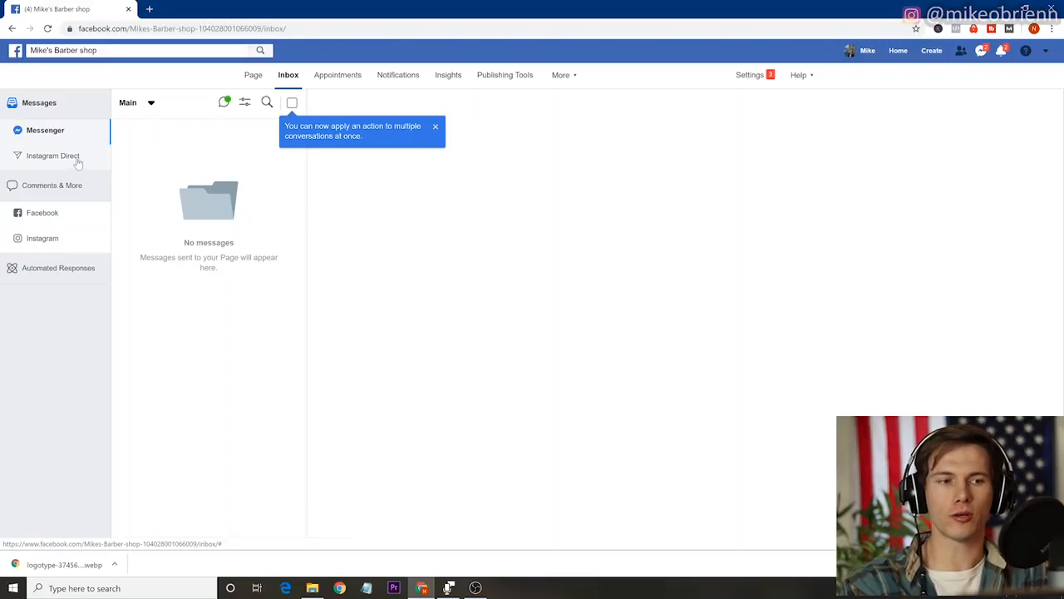
click(77, 163)
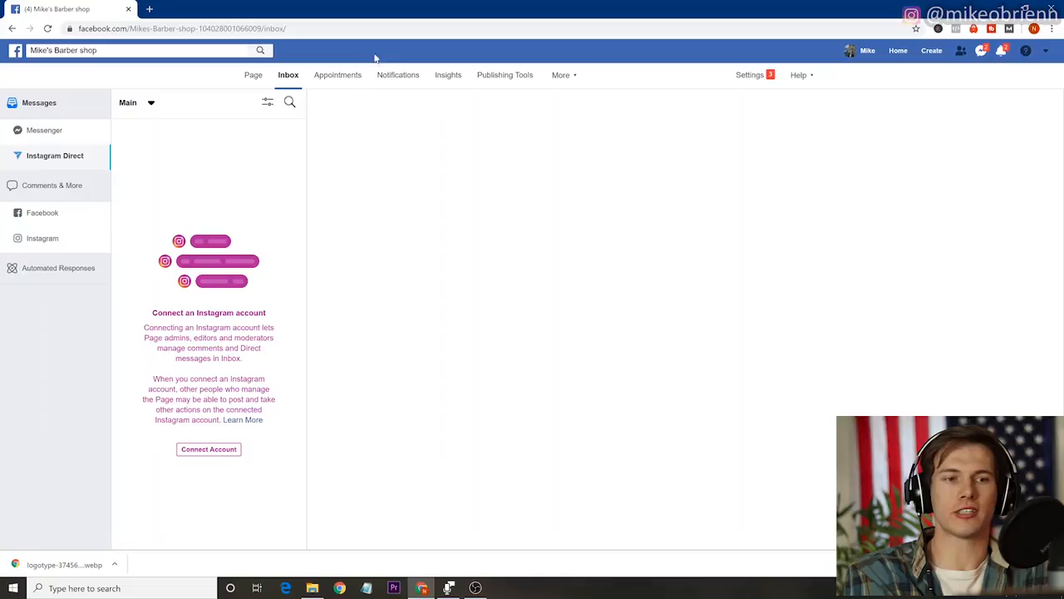
click(337, 77)
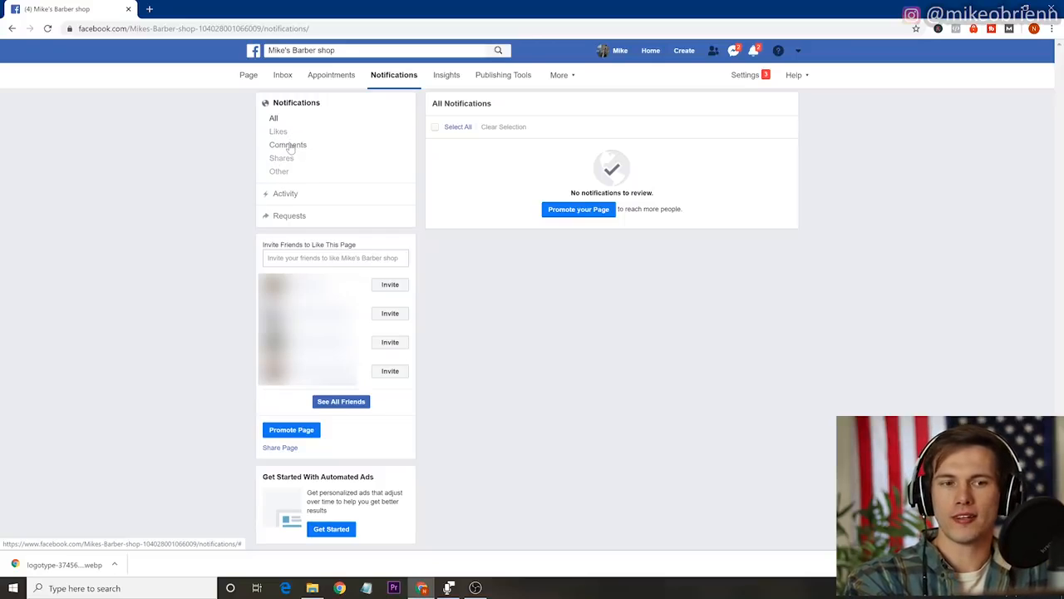
click(446, 75)
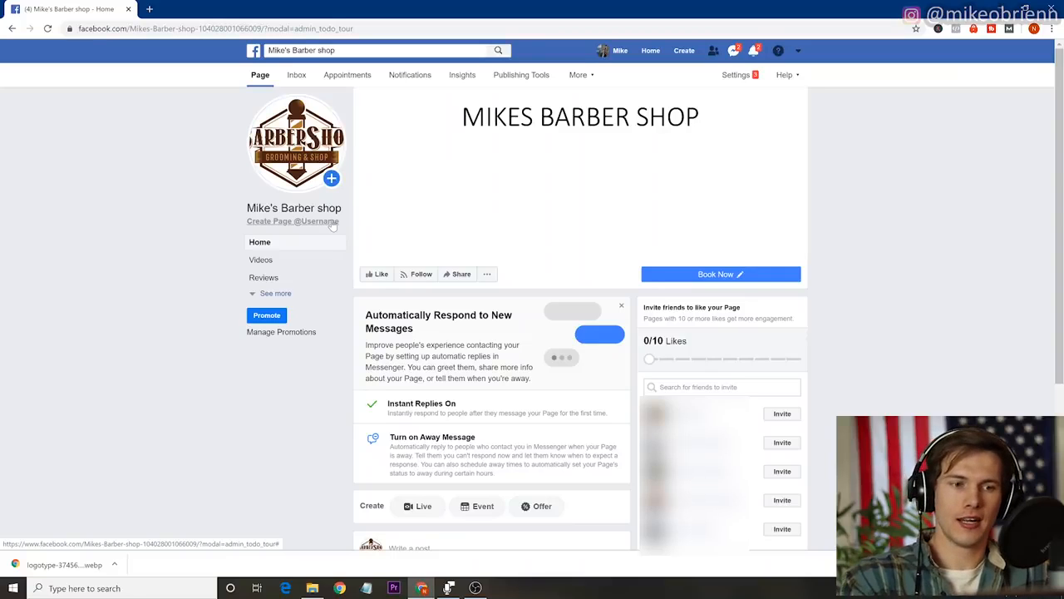
click(332, 223)
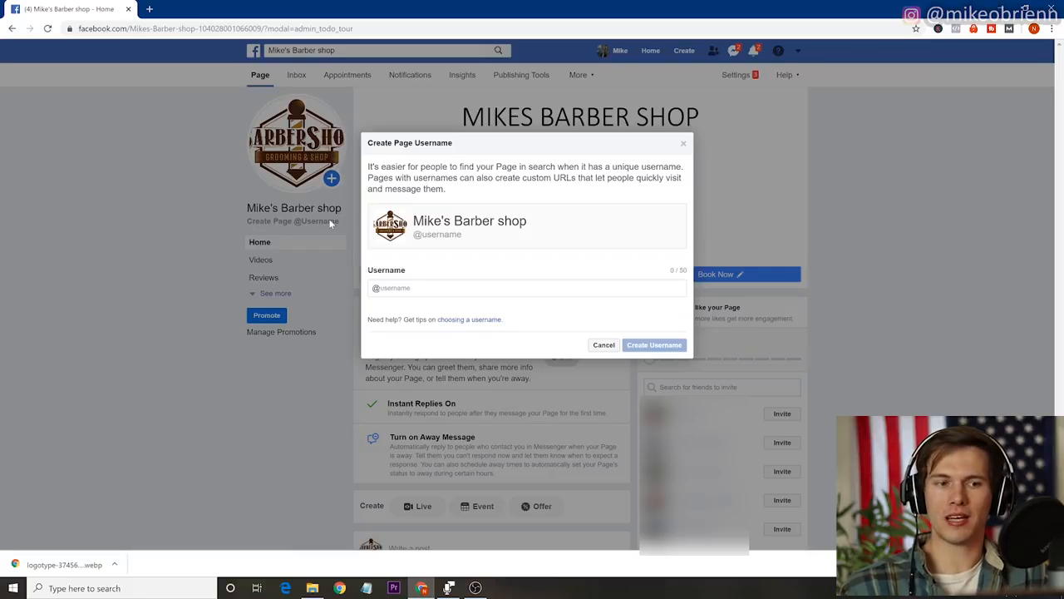
click(377, 288)
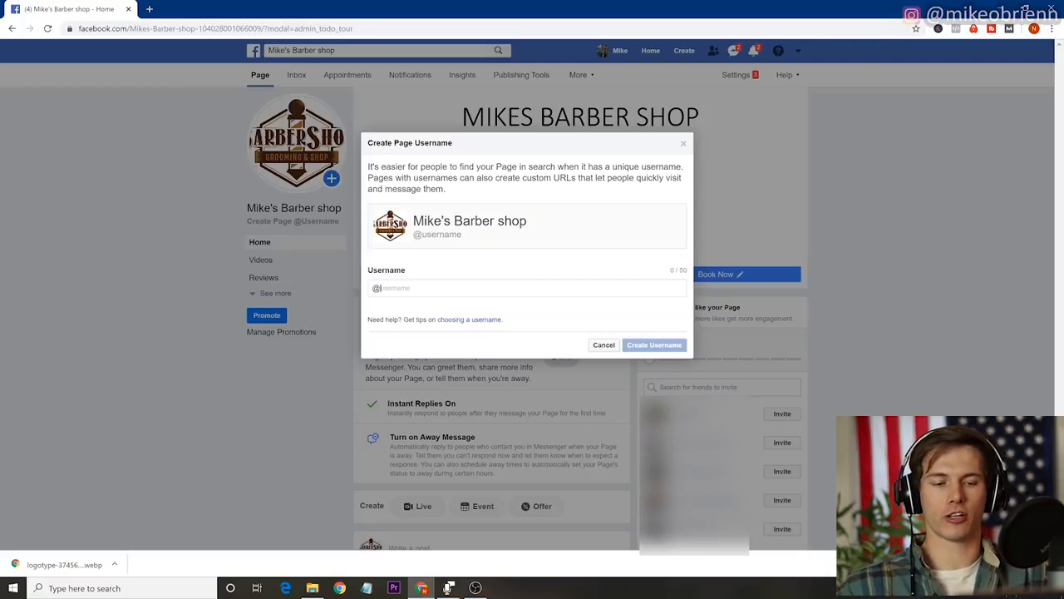
text(mikescomedybarbershop)
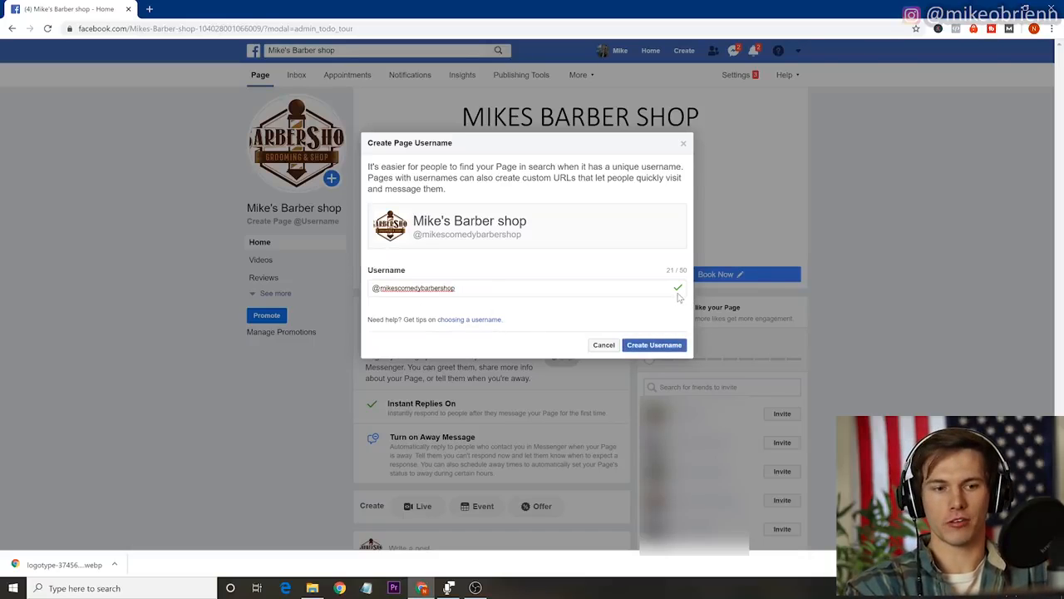
click(659, 347)
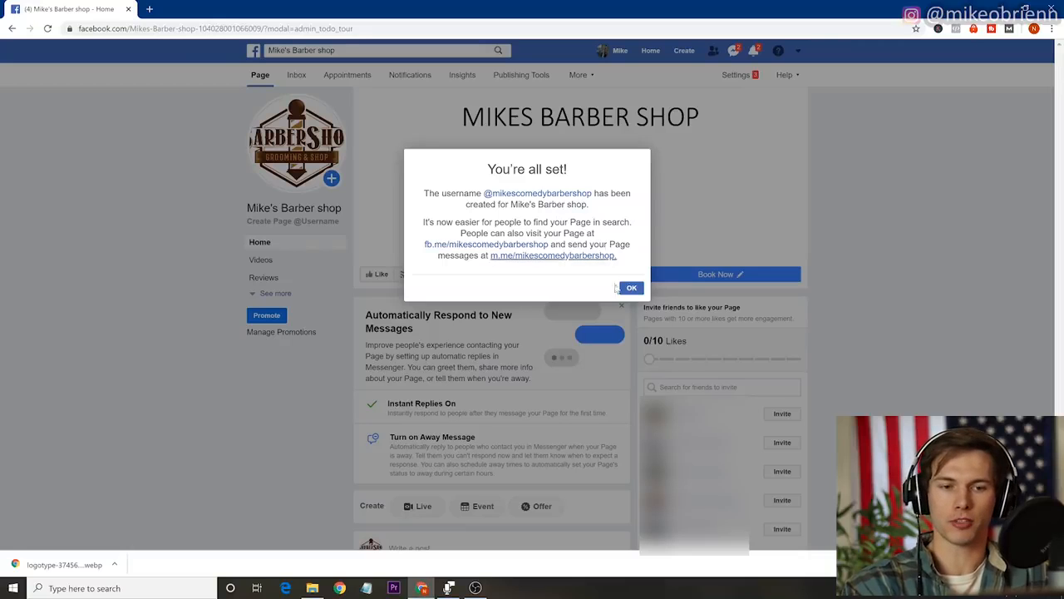
click(632, 288)
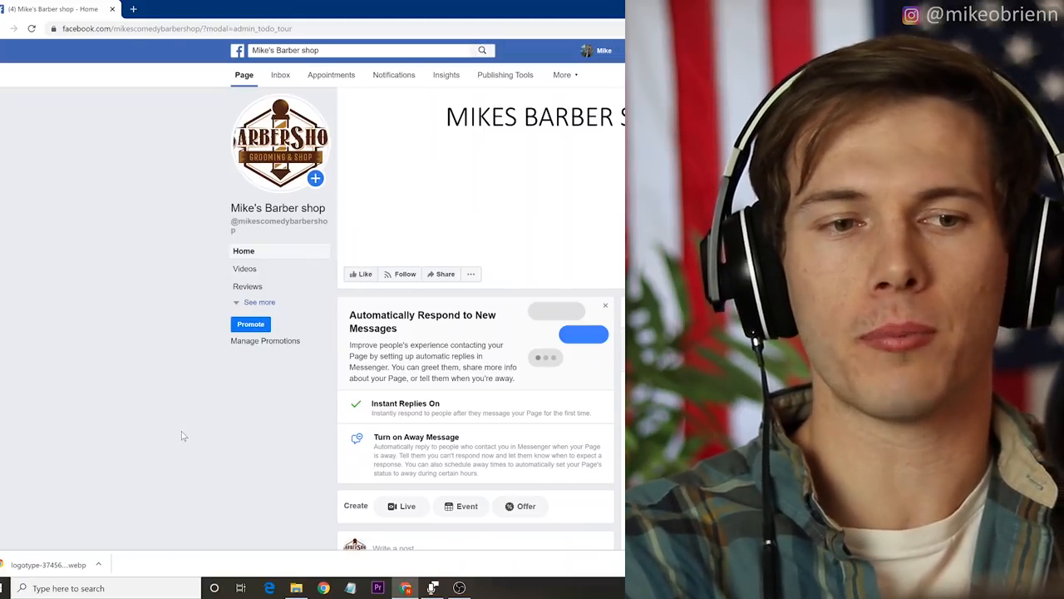
scroll(183, 435, down, 4)
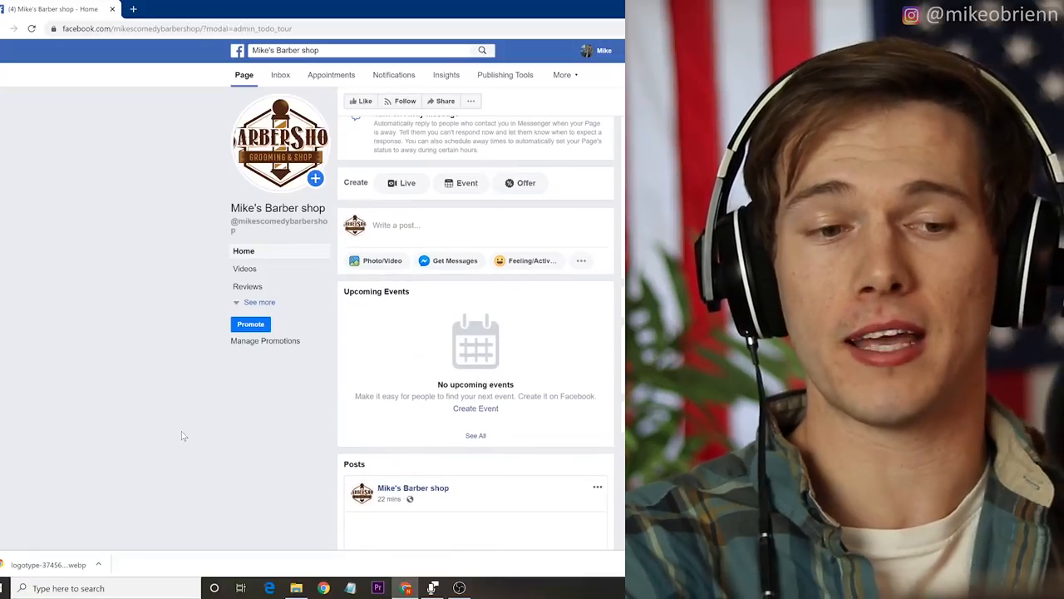
scroll(184, 436, down, 3)
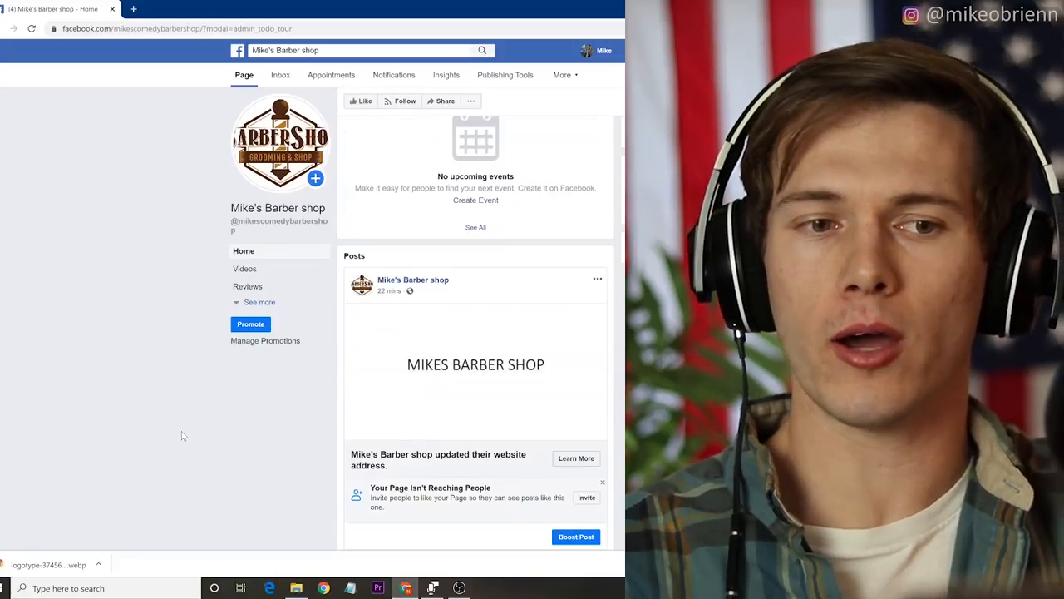